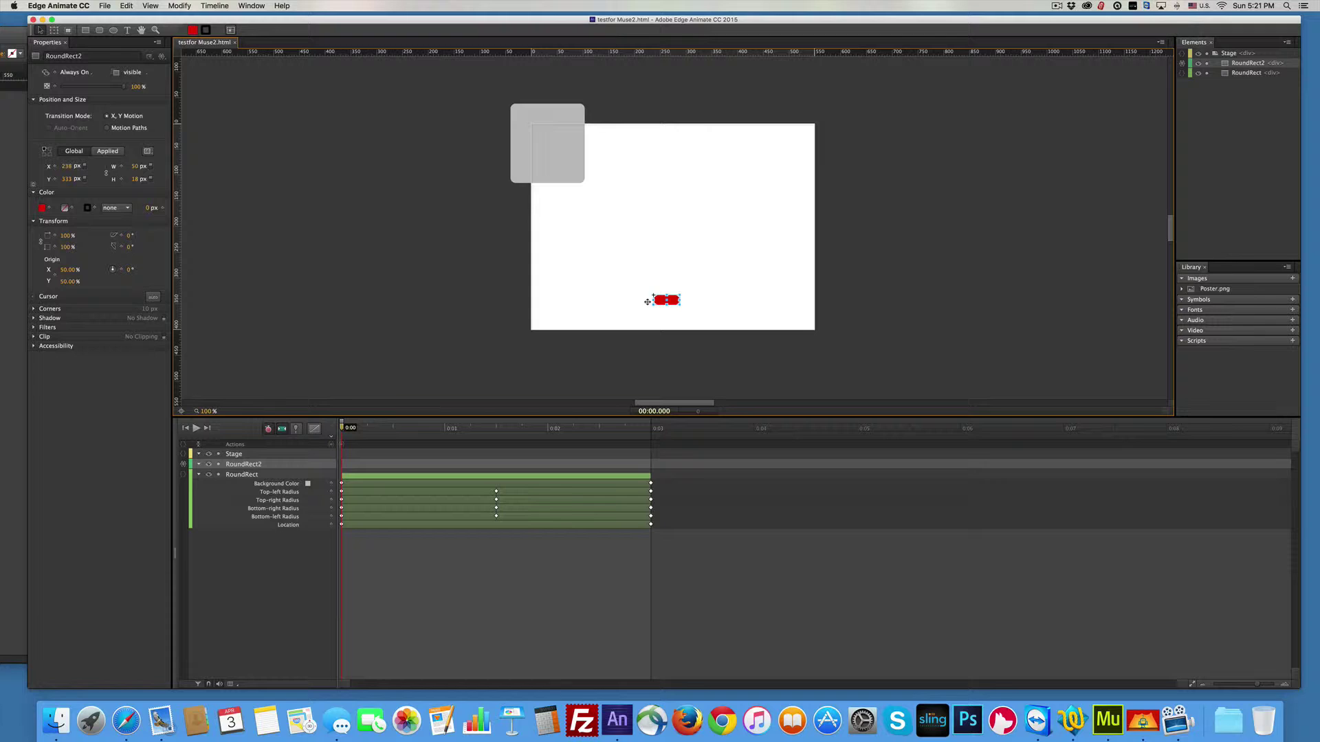
Step: Play the 3-second animation, grey square to blue rounded square, then show Stage properties
{"action": "left_click", "coordinate": [196, 428]}
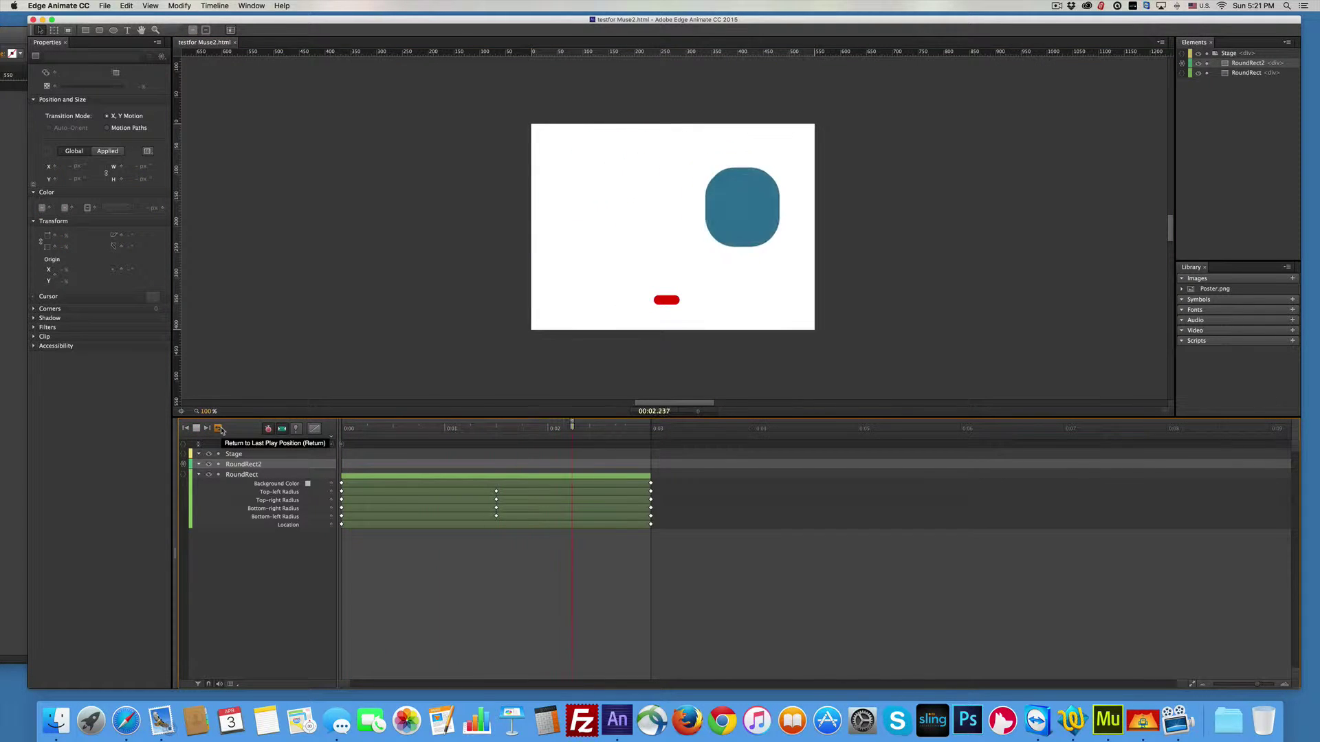
{"action": "left_click", "coordinate": [246, 278]}
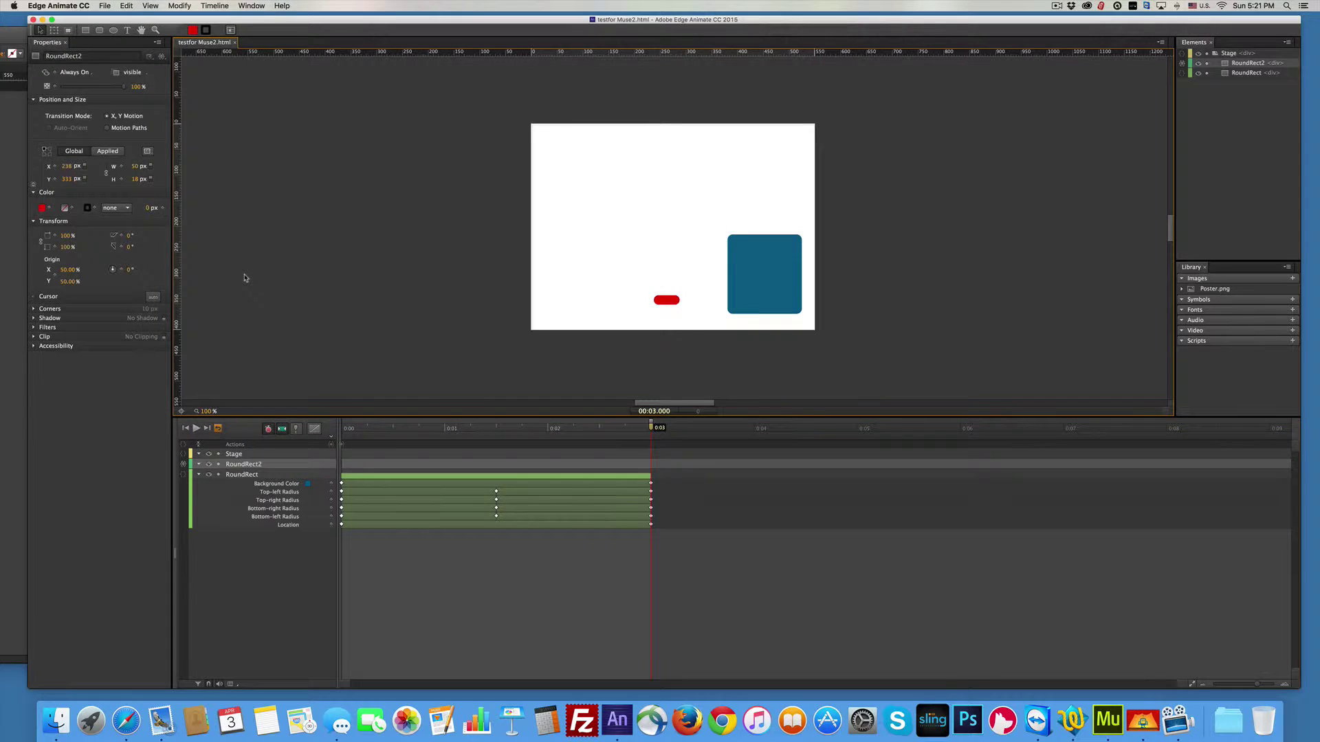
Step: Review the Publish Settings, with Animate Deployment Package enabled, and cancel without changes
{"action": "left_click", "coordinate": [107, 6]}
{"action": "left_click", "coordinate": [141, 134]}
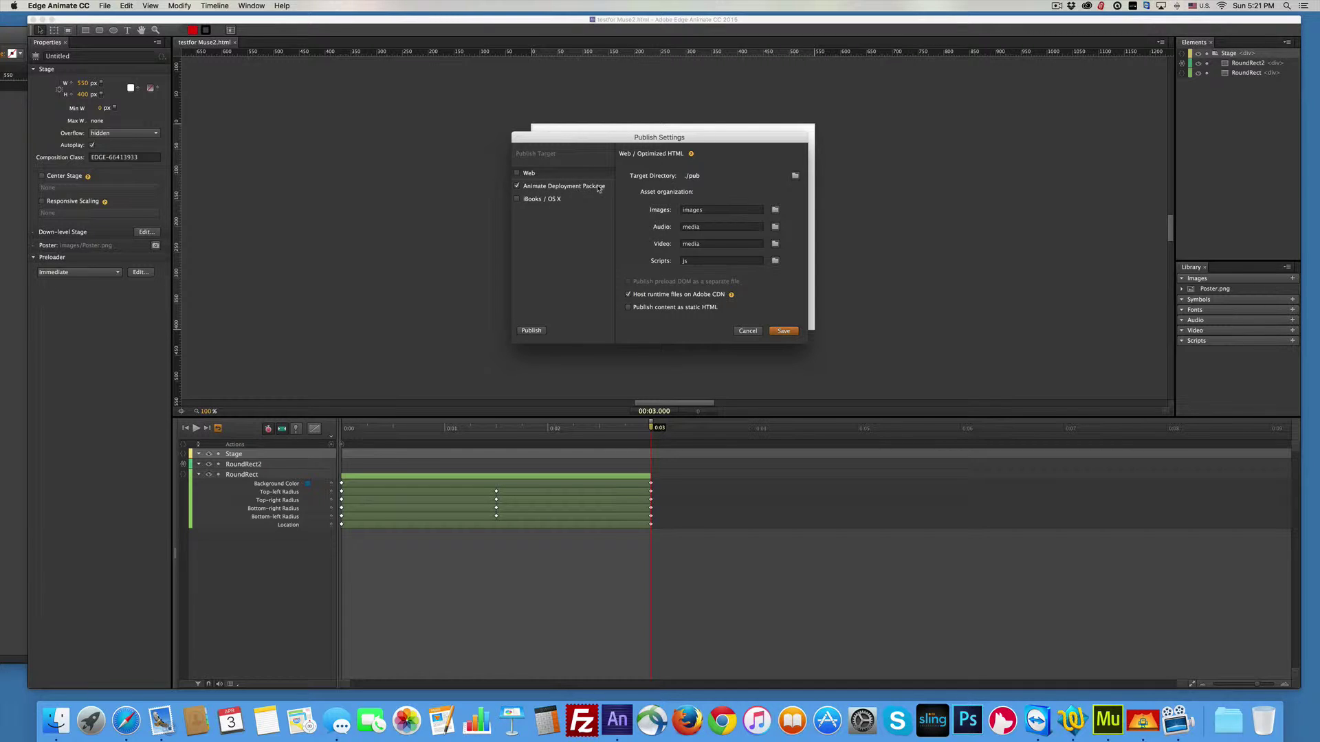
{"action": "left_click", "coordinate": [754, 335]}
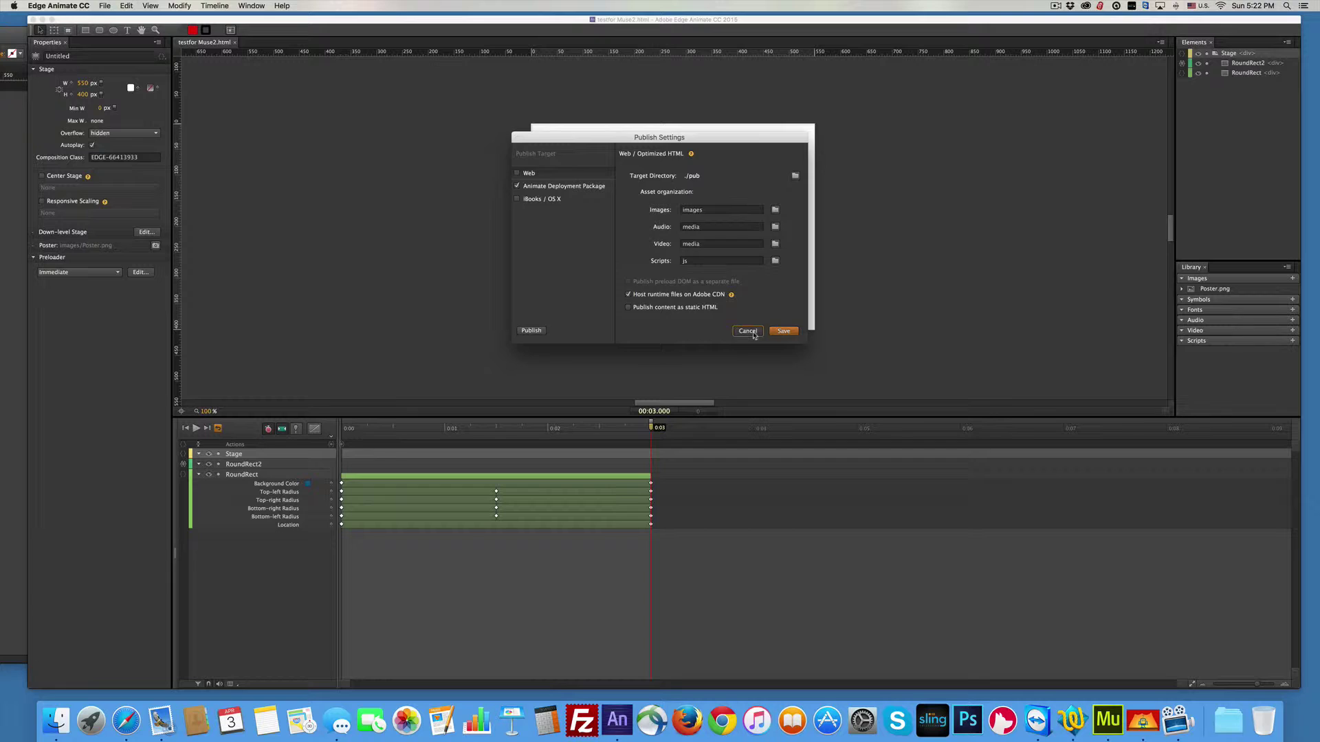
Step: Publish the composition as an Animate Deployment Package
{"action": "left_click", "coordinate": [105, 7]}
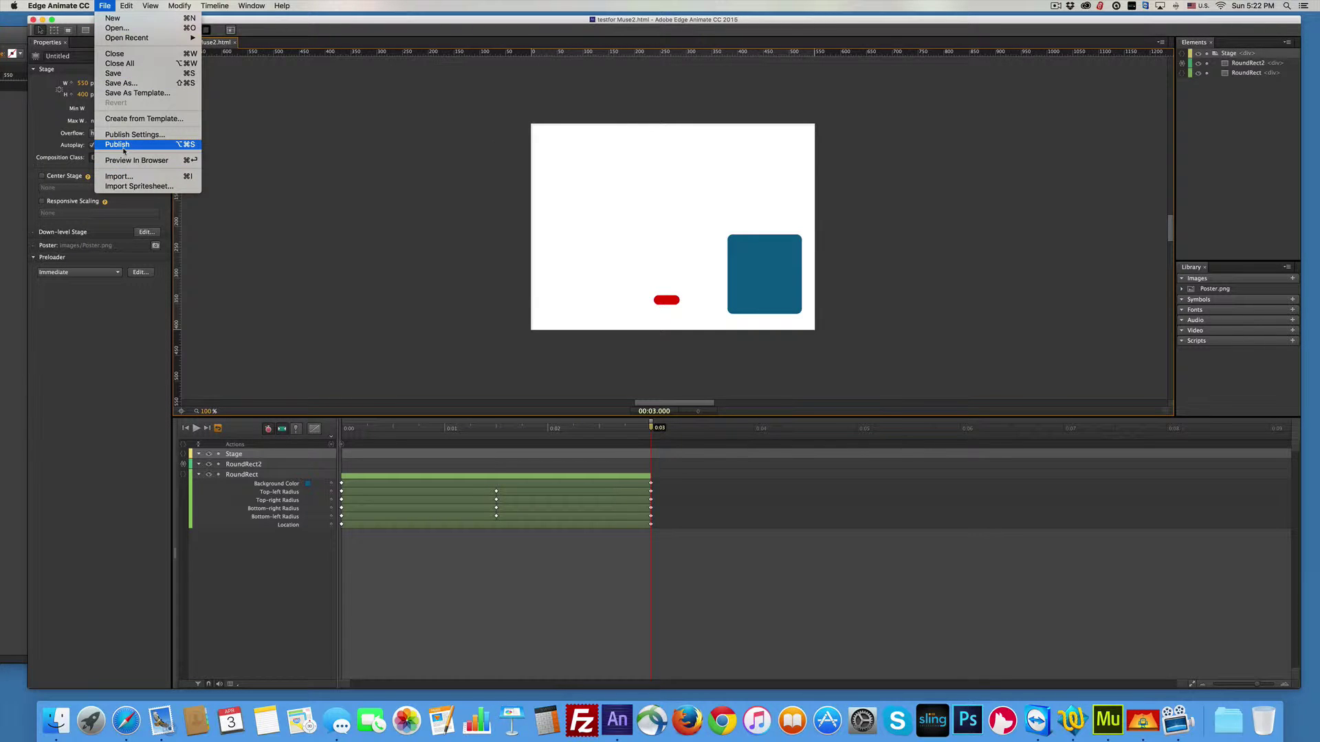
{"action": "left_click", "coordinate": [354, 165]}
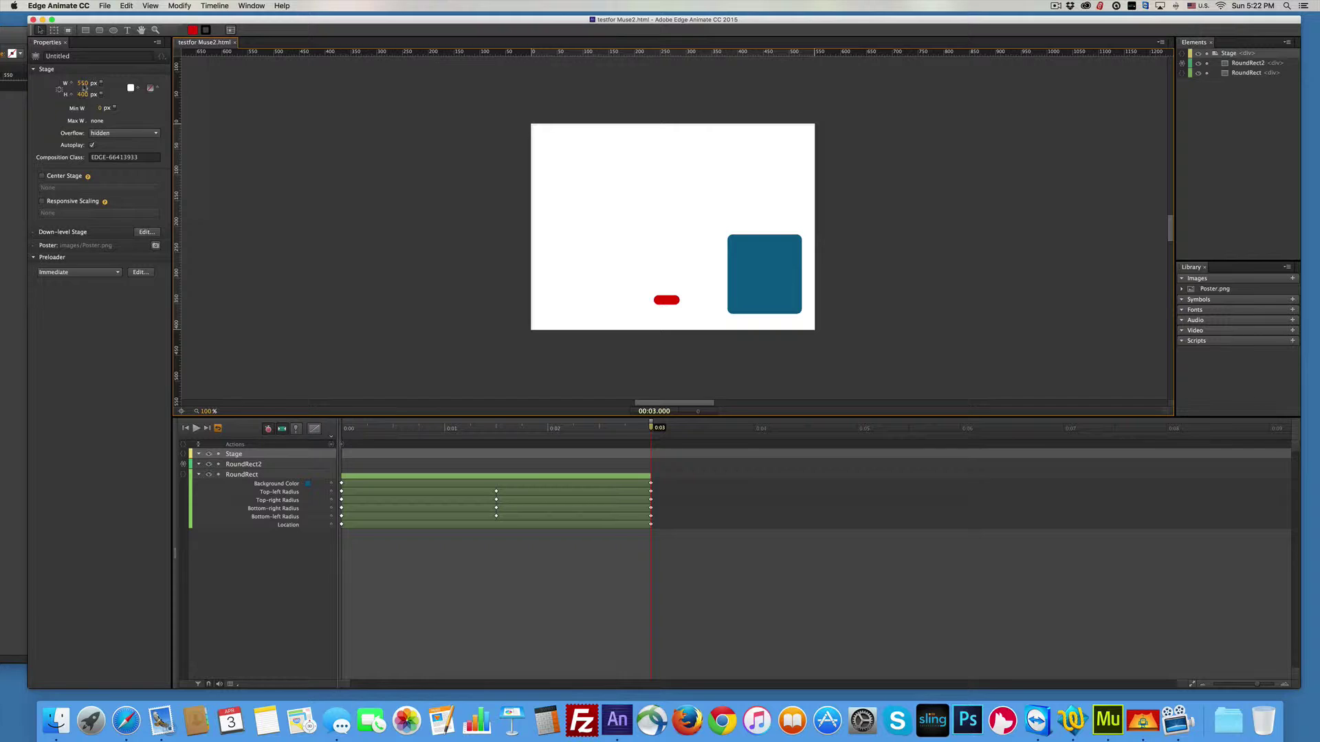
{"action": "left_click", "coordinate": [42, 6]}
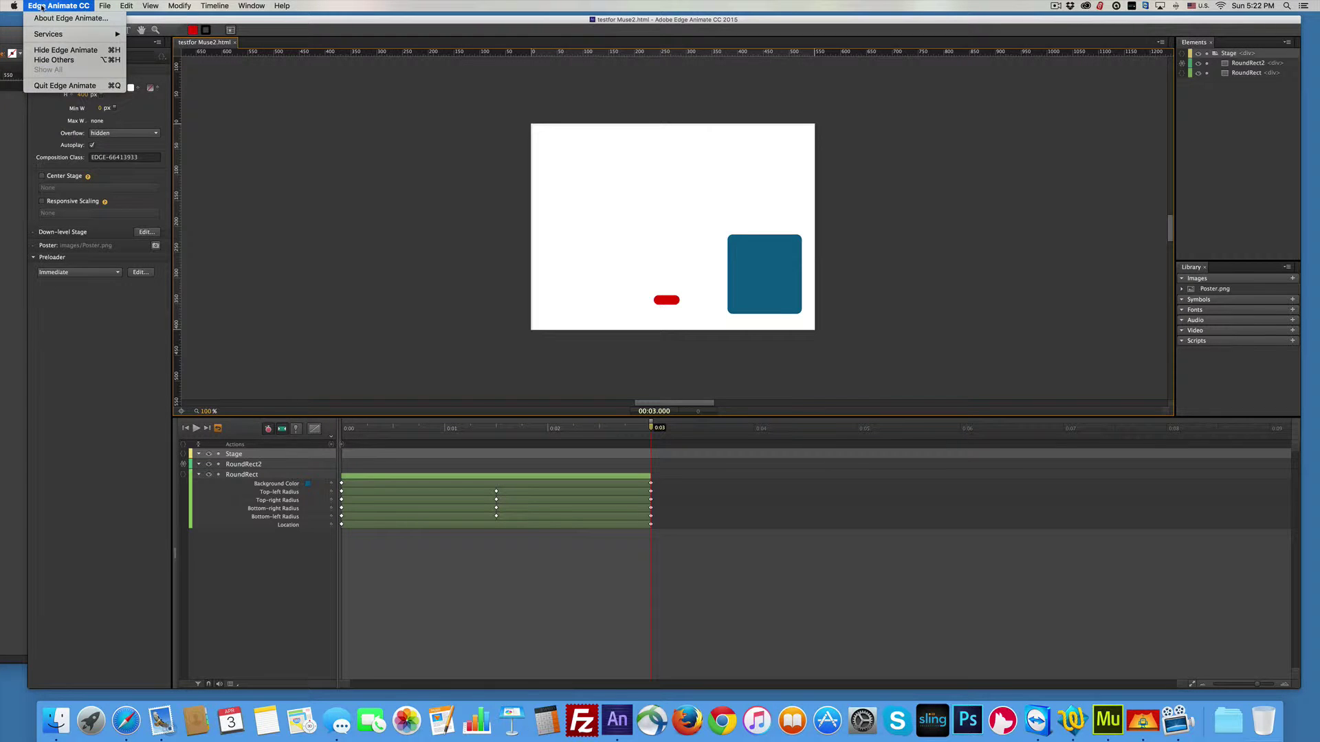
Step: Quit Edge Animate, then in Muse place testfor Muse2.oam from the animate_package folder
{"action": "left_click", "coordinate": [46, 86]}
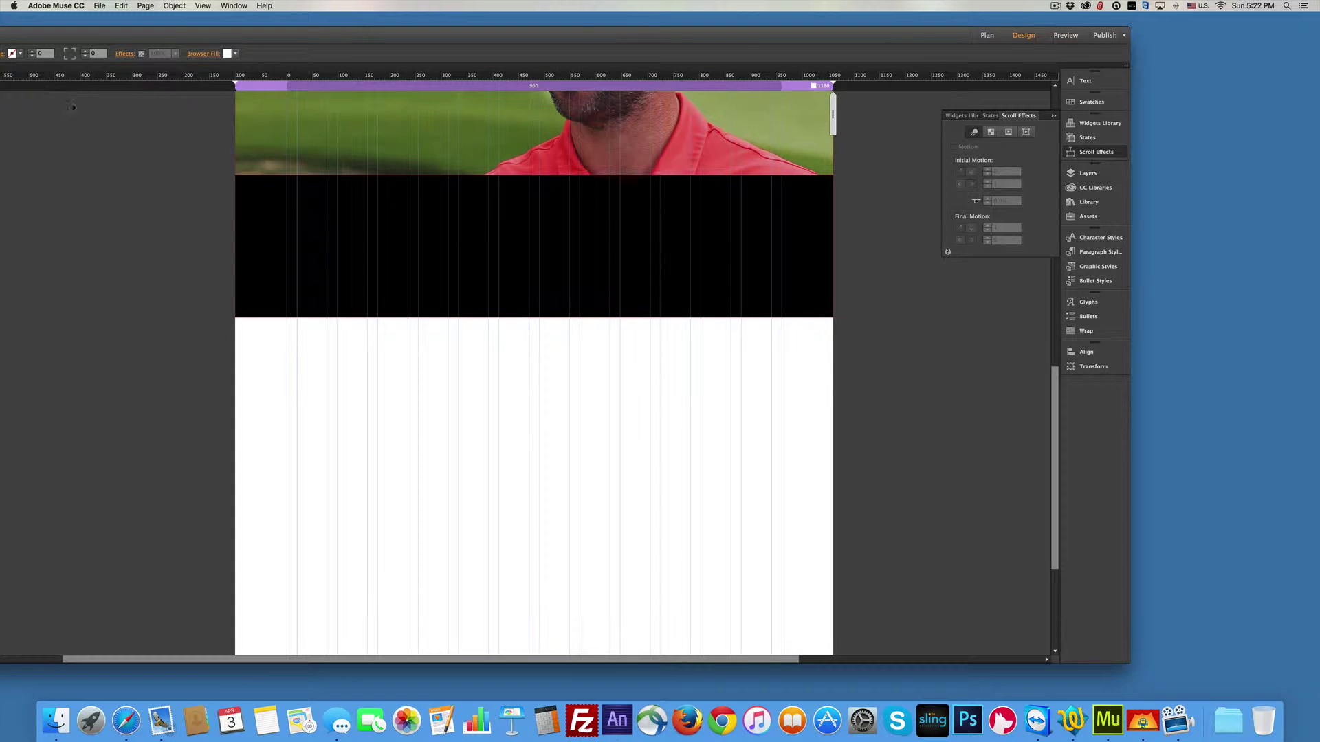
{"action": "left_click_drag", "start_coordinate": [107, 37], "coordinate": [251, 45]}
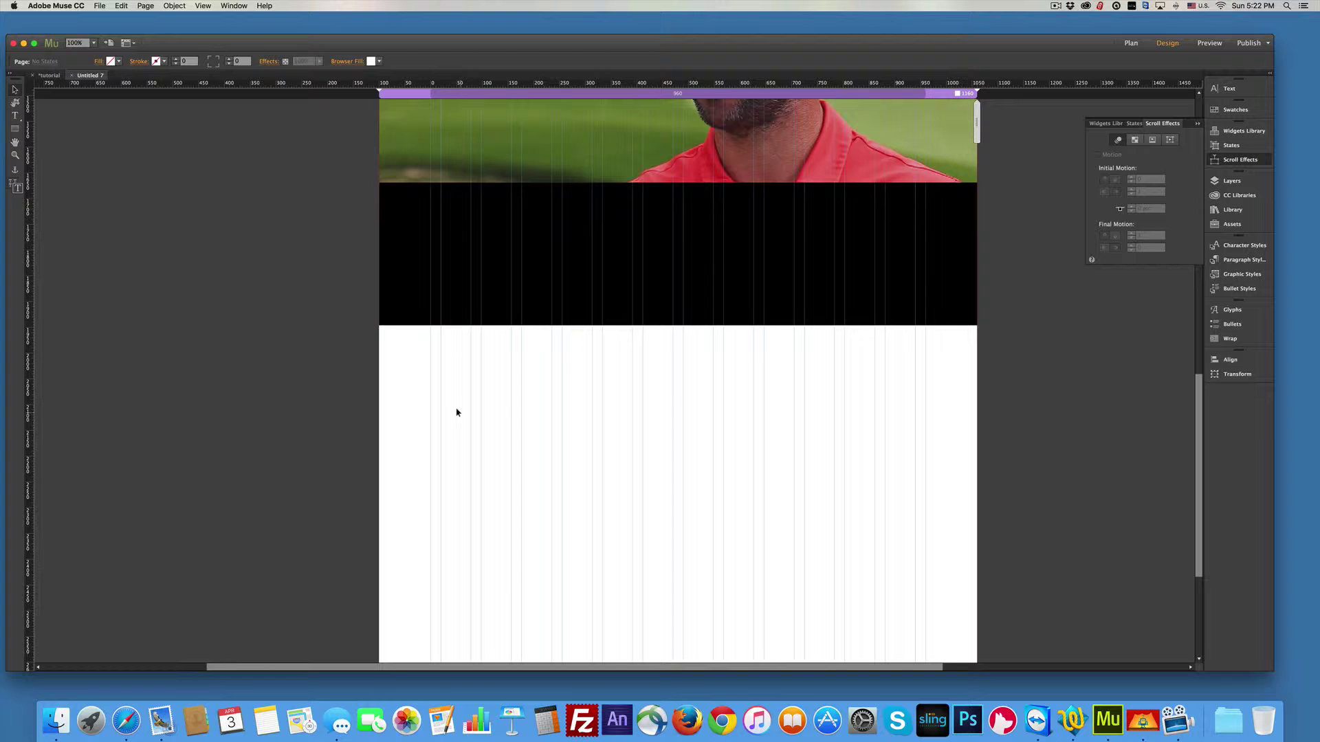
{"action": "left_click", "coordinate": [99, 6]}
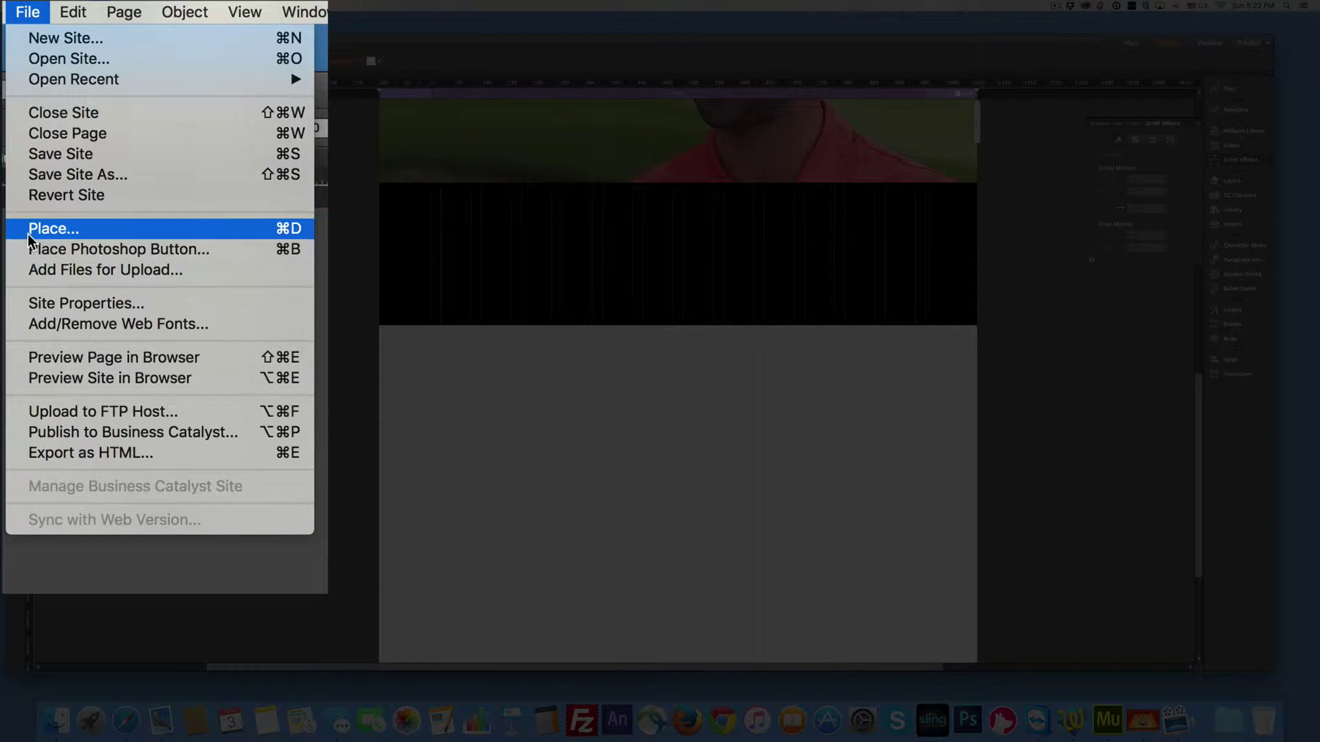
{"action": "left_click", "coordinate": [101, 111]}
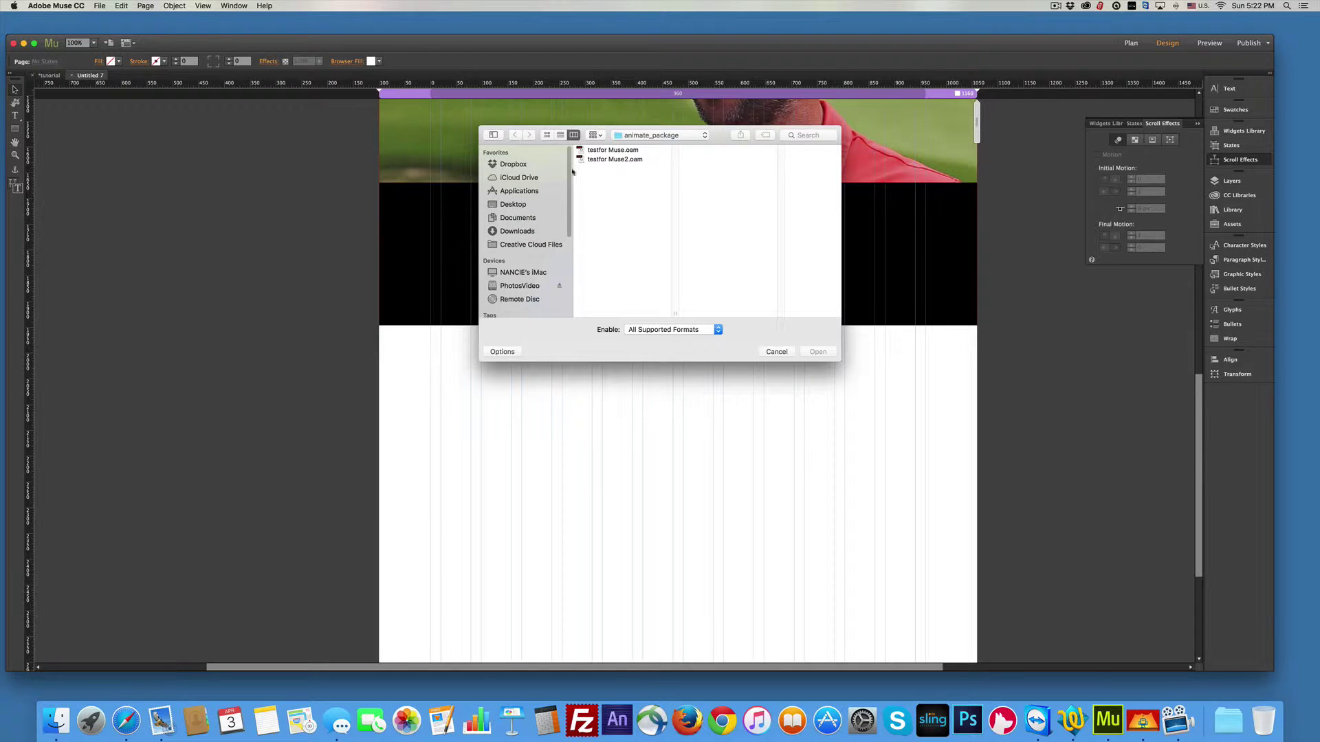
{"action": "left_click", "coordinate": [615, 159]}
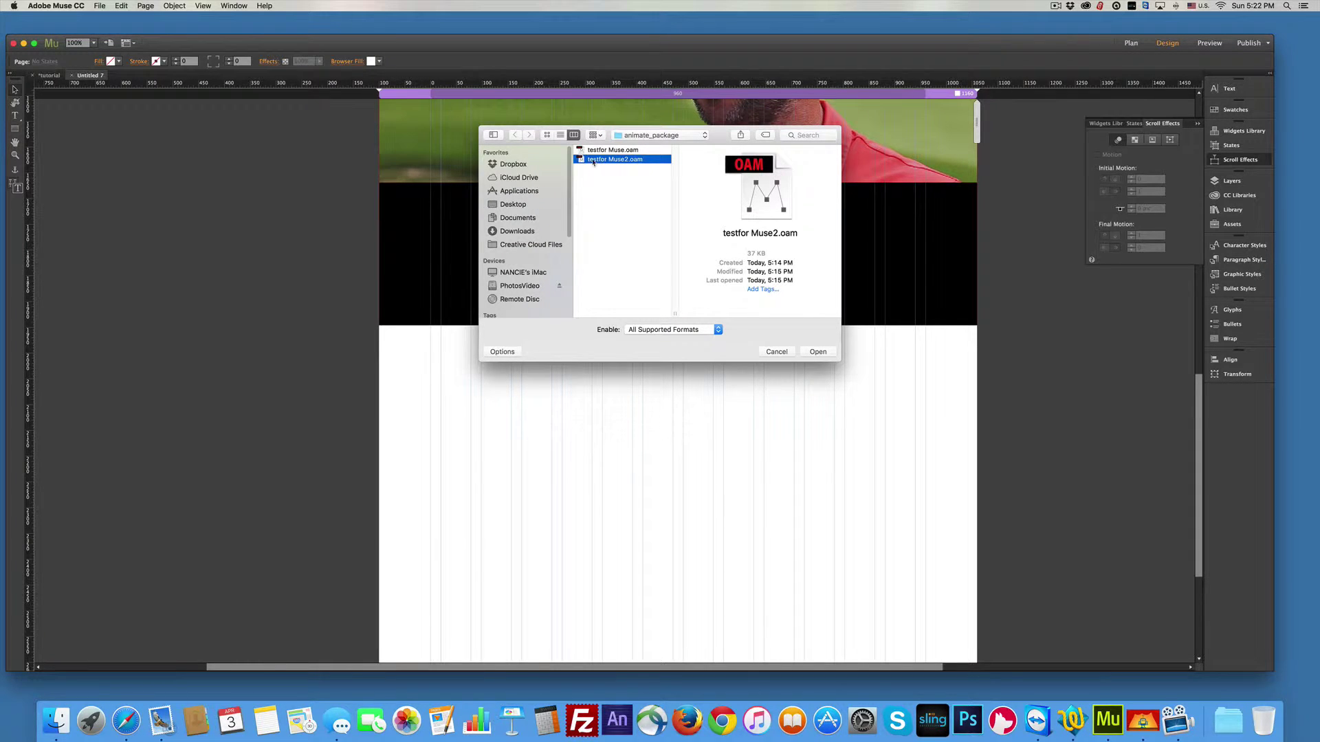
Step: Put testfor Muse2.oam in the white section below the black band and preview in Safari
{"action": "left_click", "coordinate": [816, 352]}
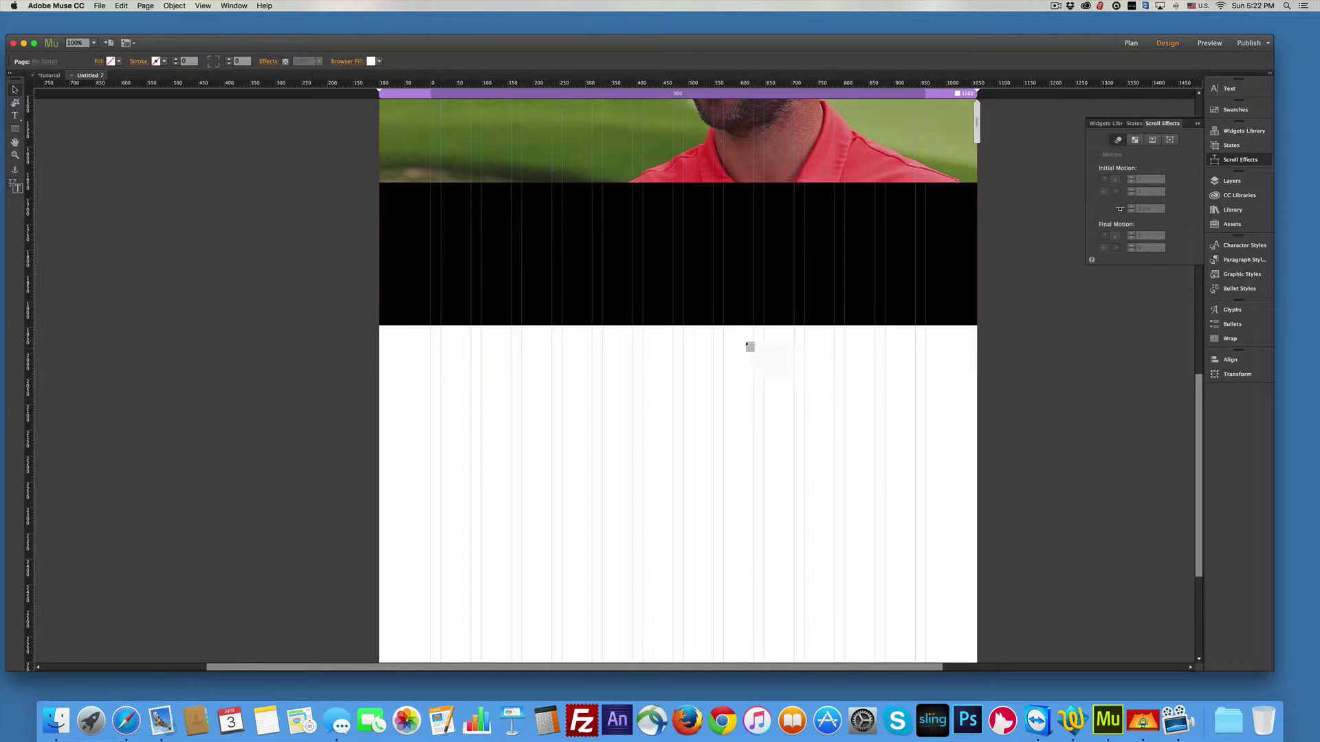
{"action": "left_click", "coordinate": [711, 337]}
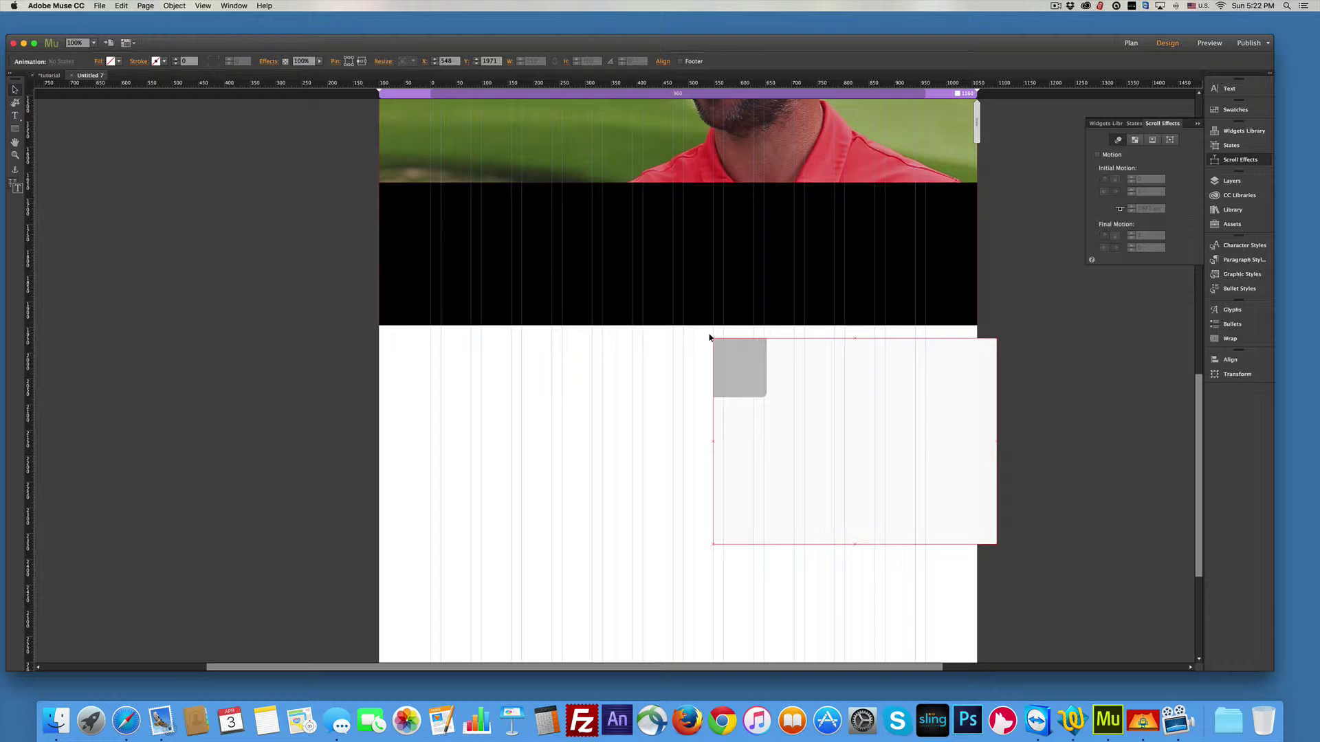
{"action": "left_click_drag", "start_coordinate": [816, 411], "coordinate": [538, 436]}
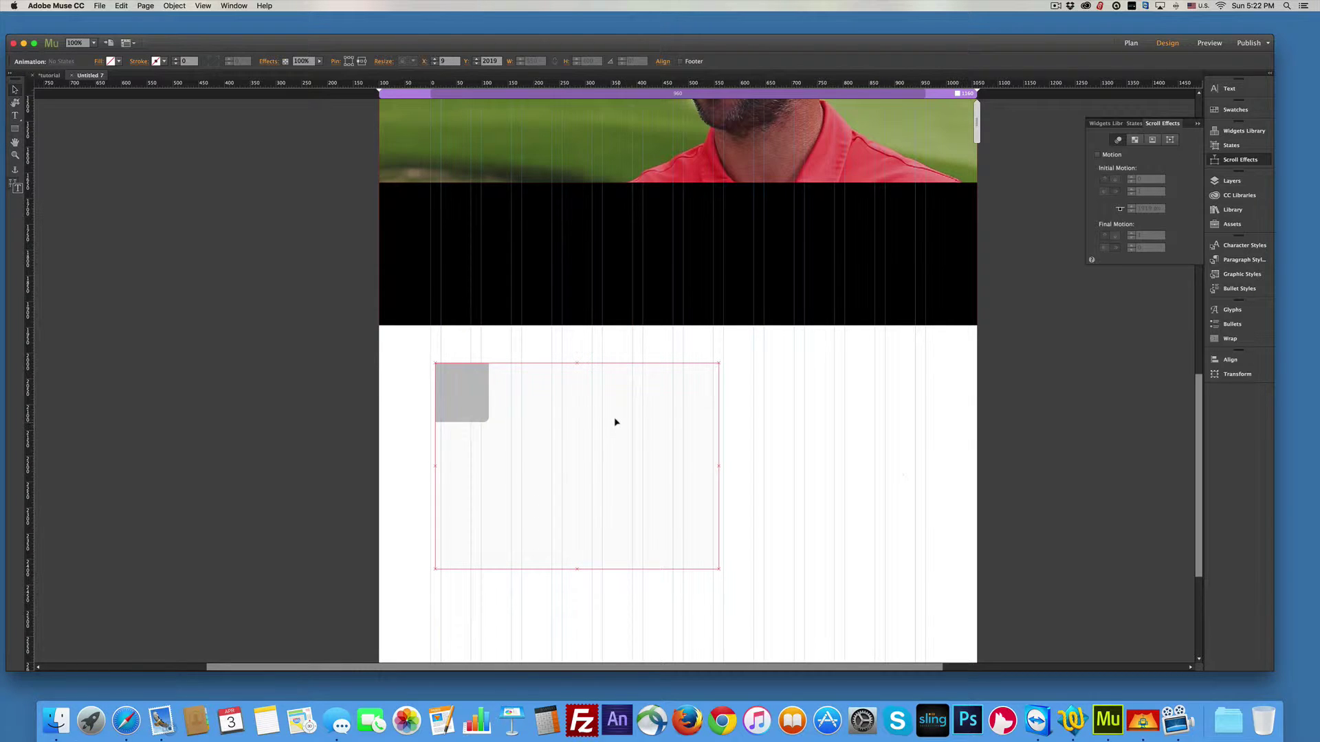
{"action": "key", "text": "super+shift+e"}
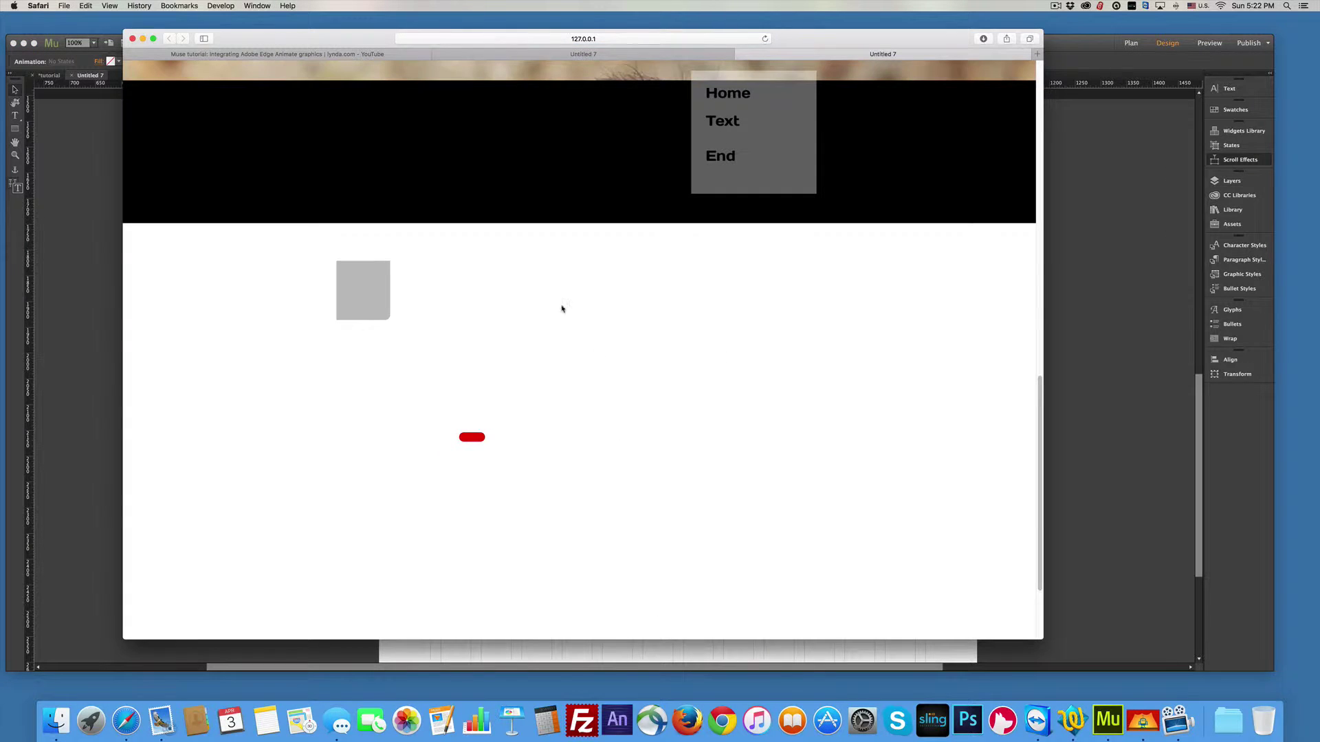
Step: Trigger the embedded animation in the Safari preview and watch it end as the blue rounded square
{"action": "left_click", "coordinate": [475, 438]}
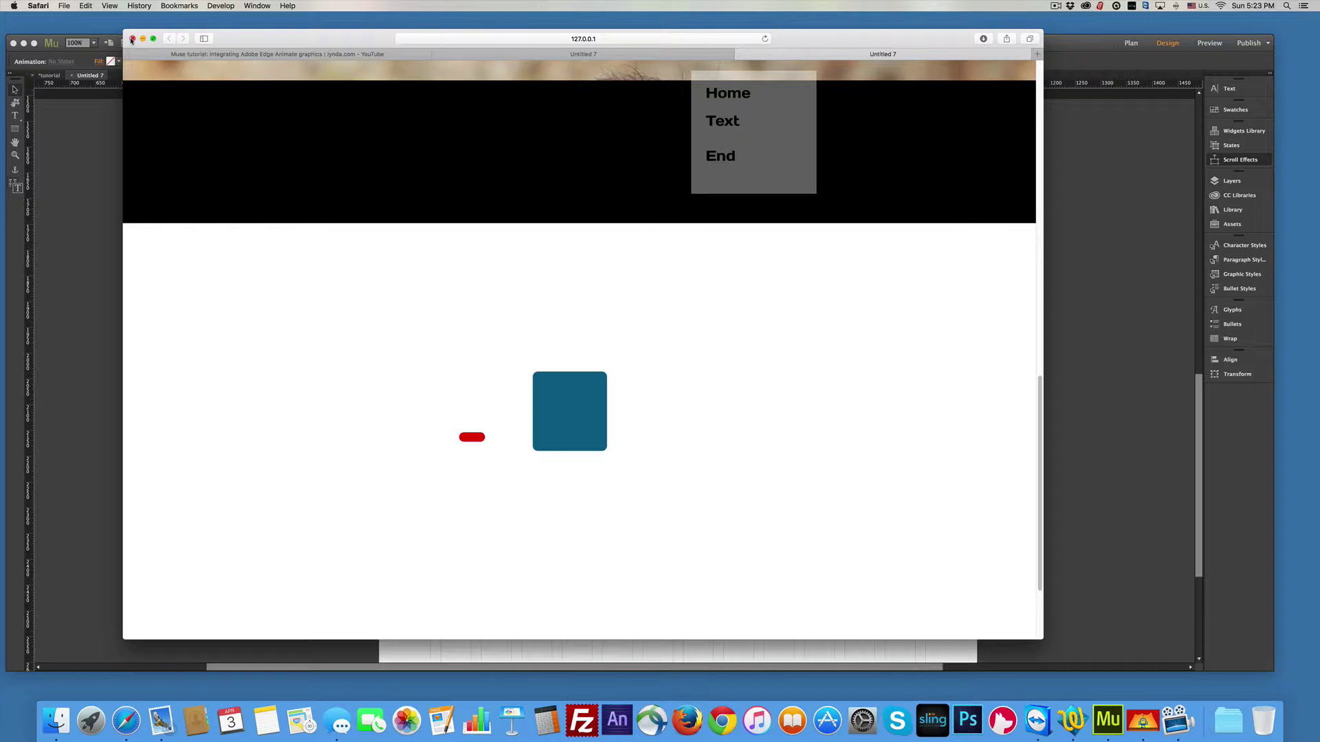
Step: Enable scroll-effect Animation on the placed composition and move its key position up to 1730 px
{"action": "left_click", "coordinate": [115, 53]}
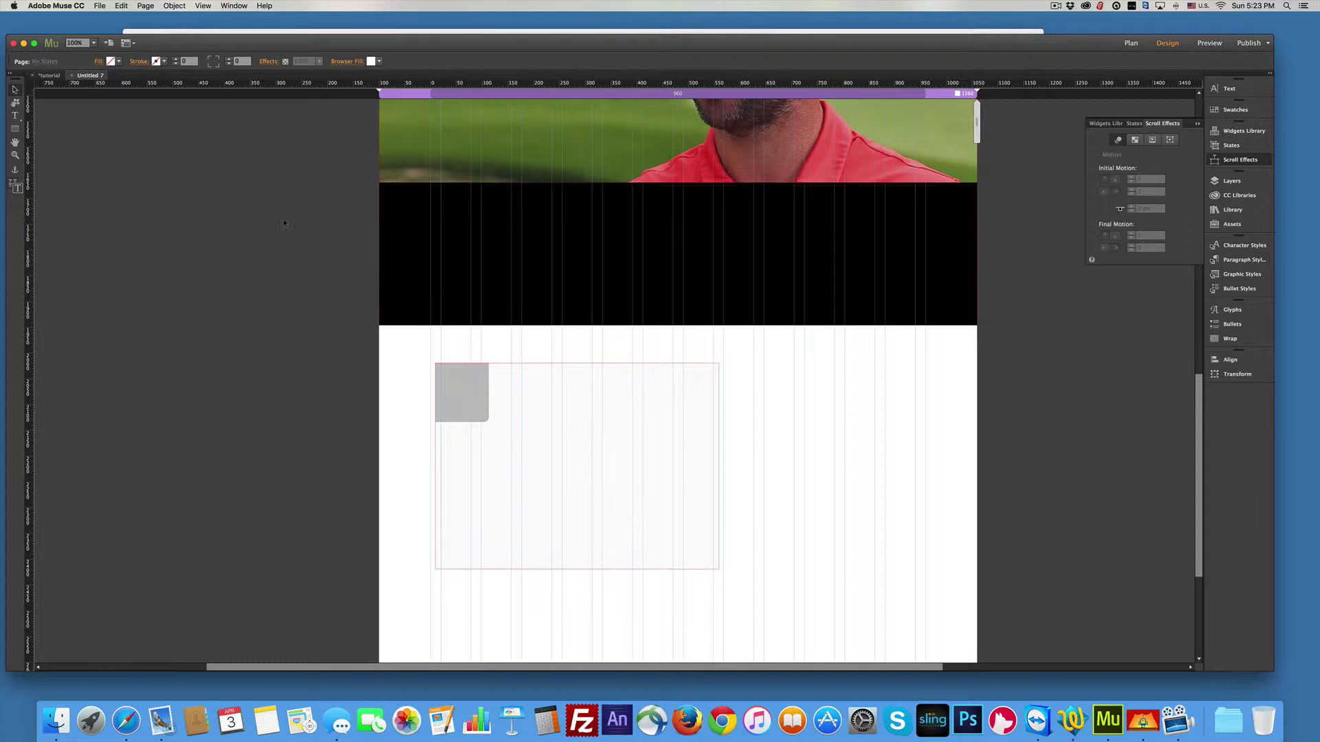
{"action": "left_click", "coordinate": [589, 393]}
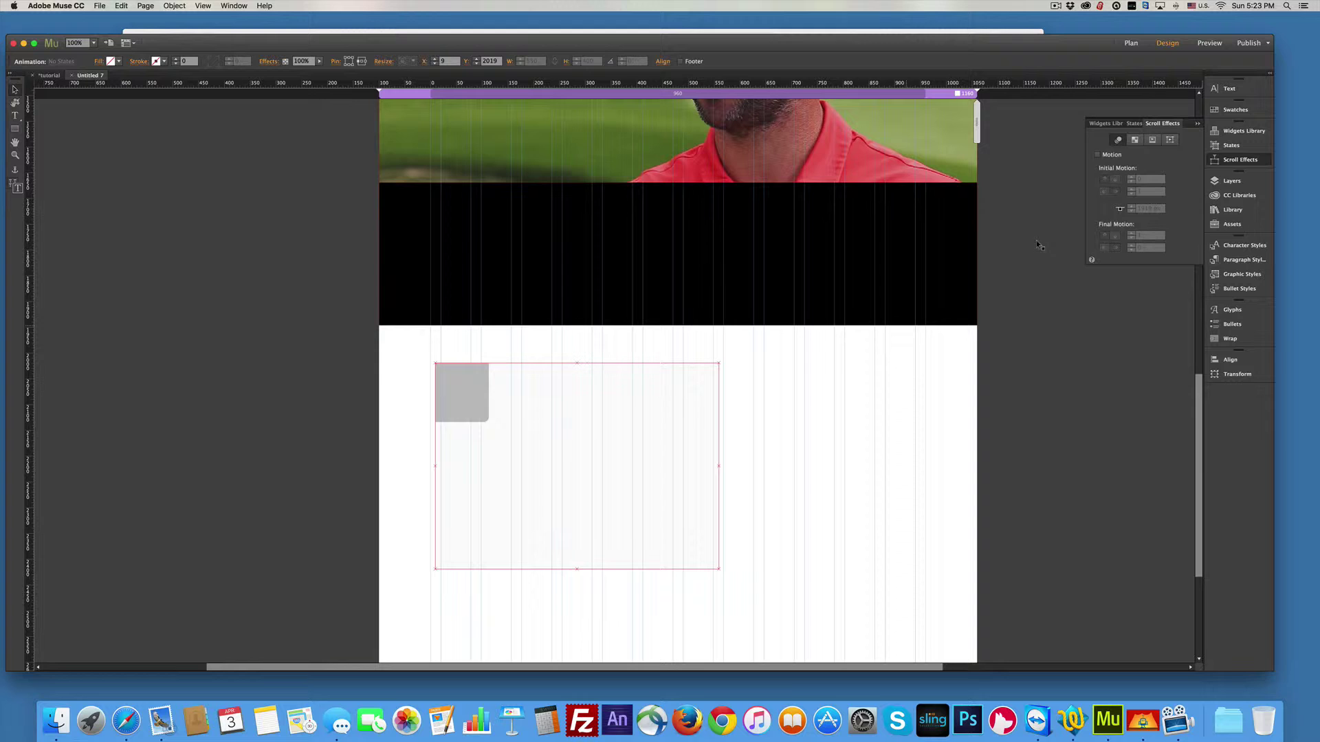
{"action": "left_click", "coordinate": [1169, 140]}
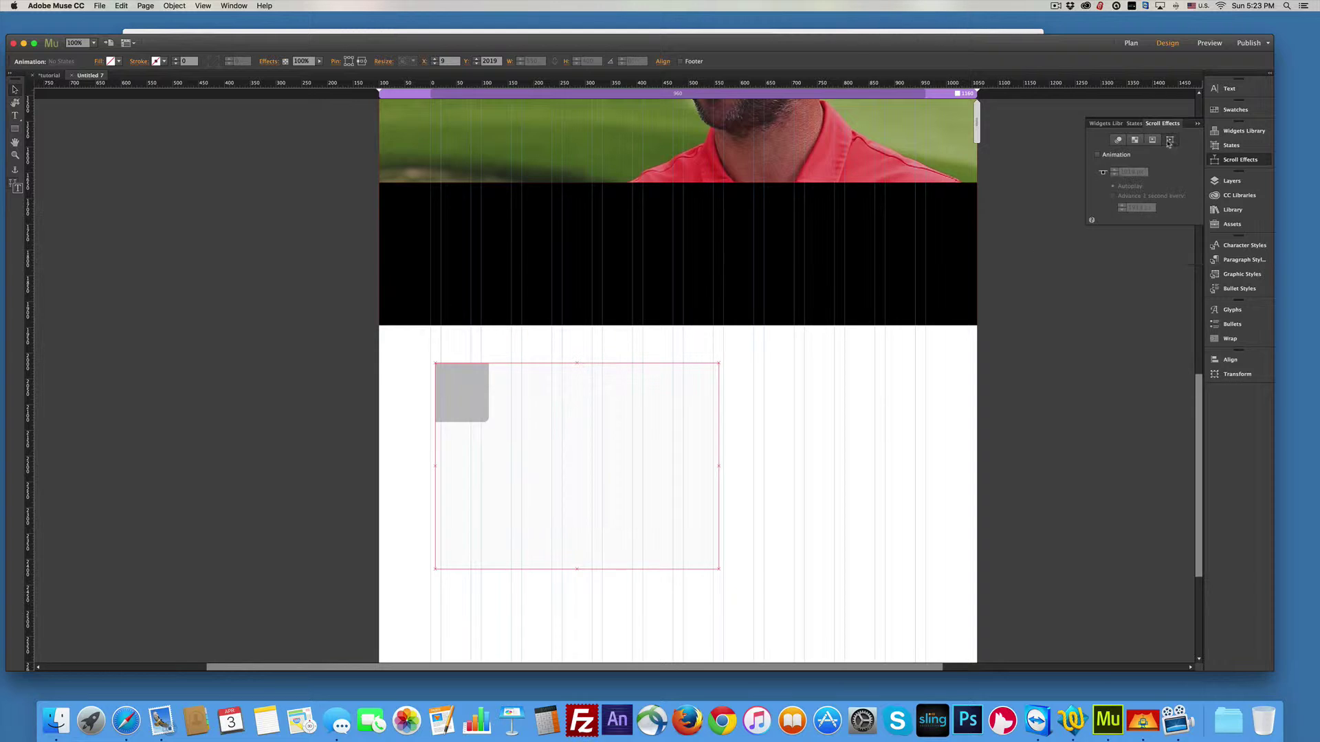
{"action": "left_click", "coordinate": [1098, 156]}
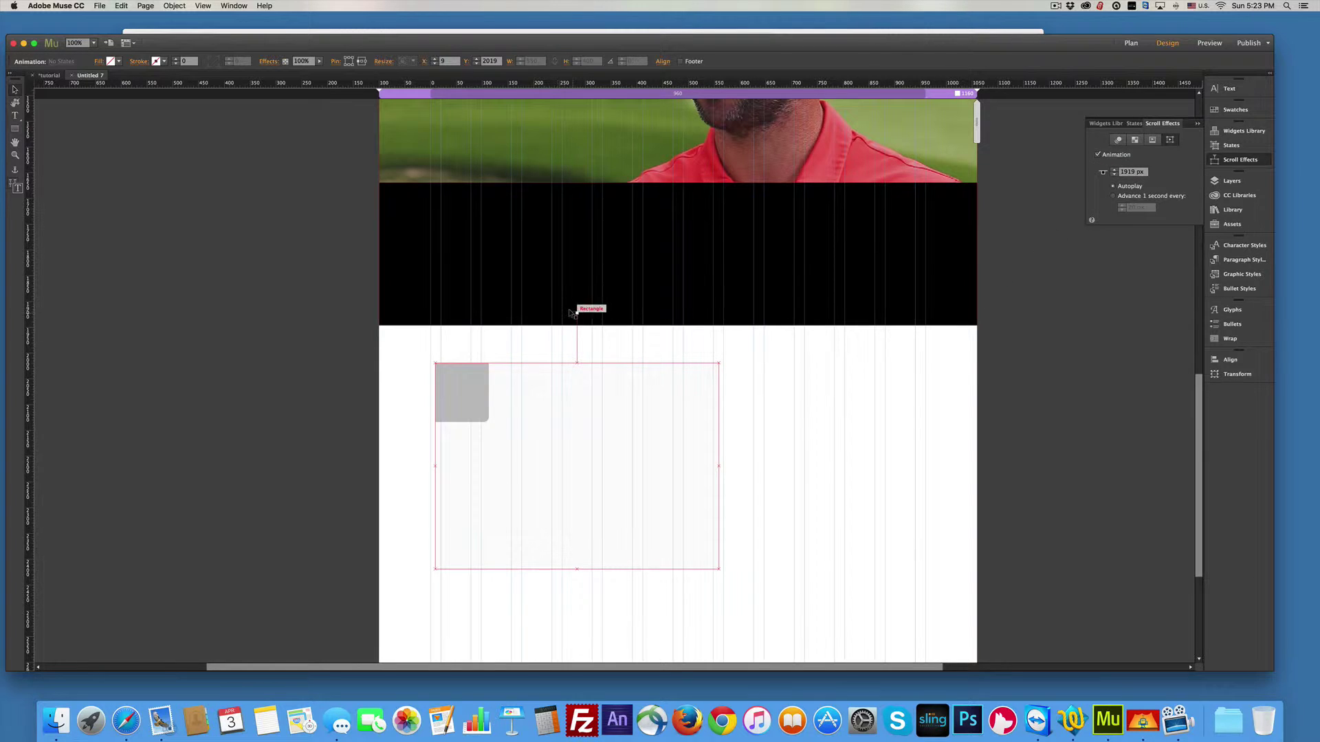
{"action": "left_click_drag", "start_coordinate": [576, 309], "coordinate": [577, 215]}
Step: Preview in Safari and scroll up and down to watch the scroll-driven animation play
{"action": "key", "text": "super+shift+e"}
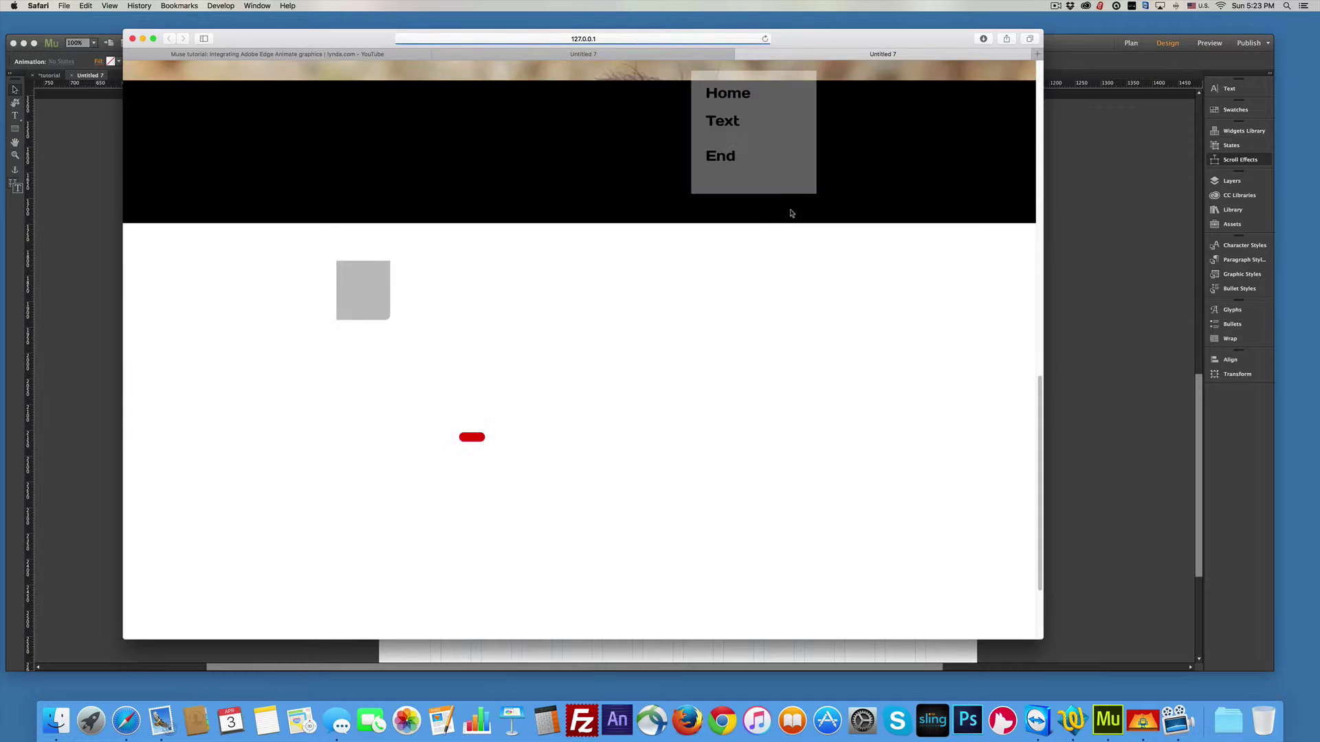
{"action": "scroll", "coordinate": [792, 210], "scroll_direction": "down", "scroll_amount": 3}
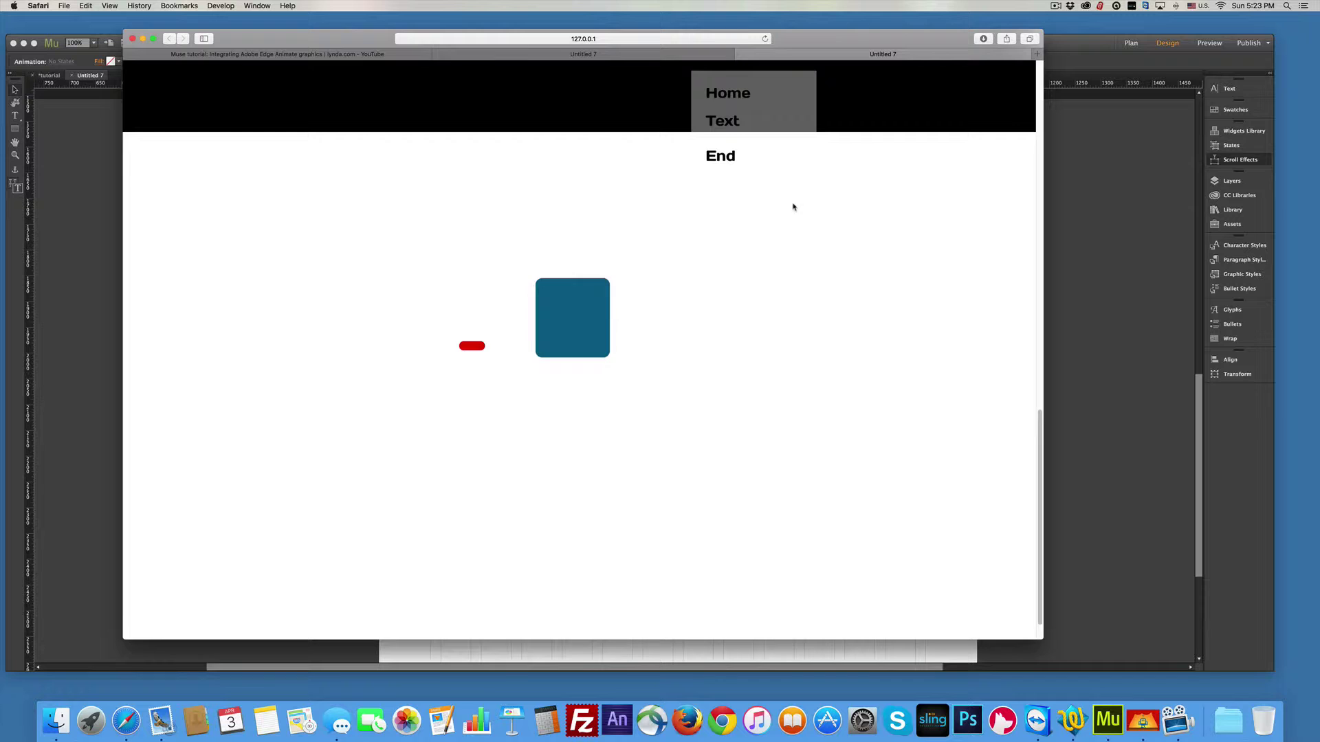
{"action": "scroll", "coordinate": [793, 207], "scroll_direction": "up", "scroll_amount": 10}
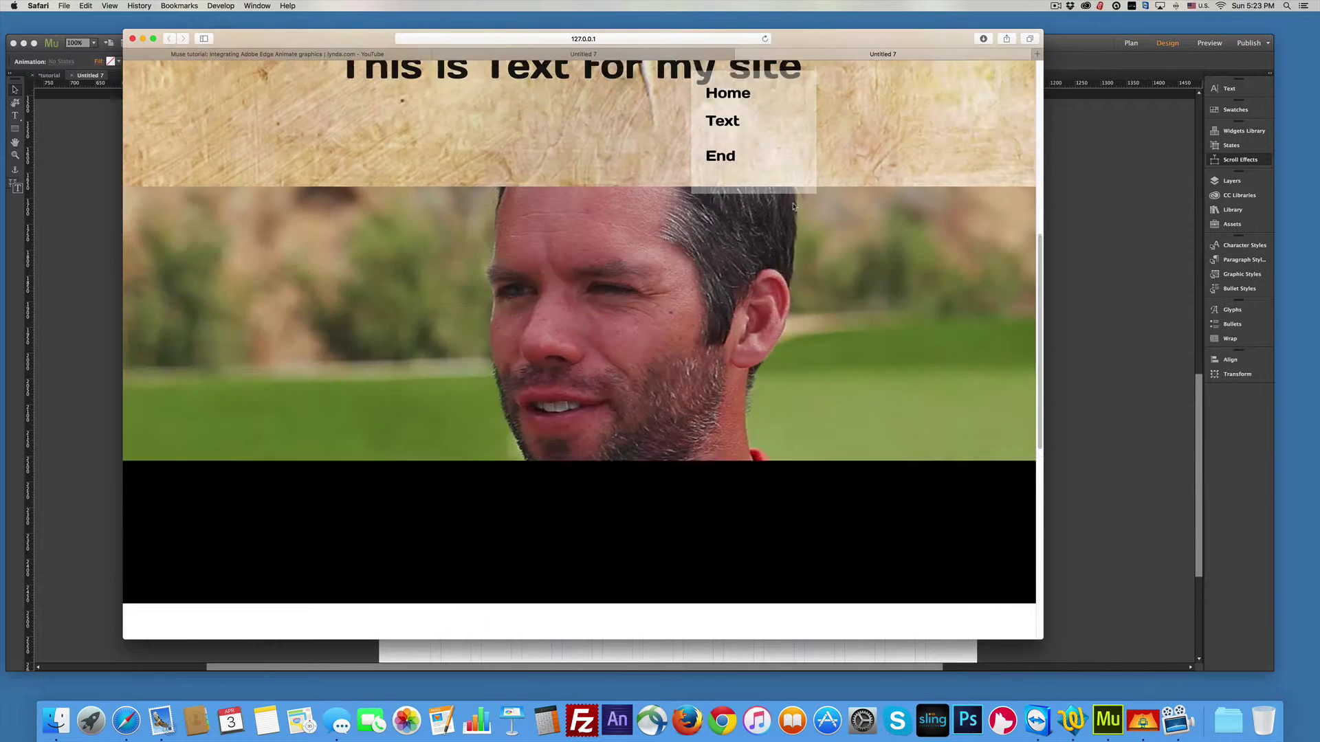
{"action": "scroll", "coordinate": [793, 207], "scroll_direction": "up", "scroll_amount": 5}
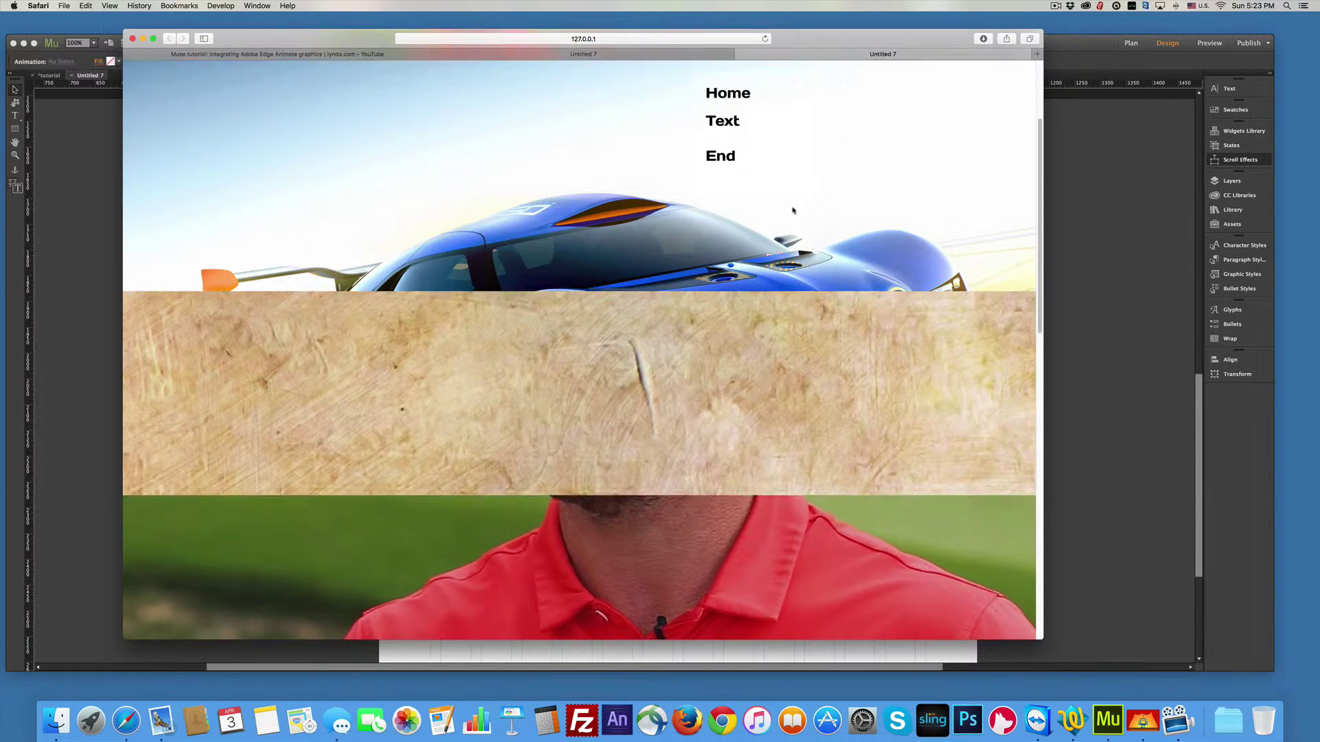
{"action": "scroll", "coordinate": [793, 210], "scroll_direction": "down", "scroll_amount": 15}
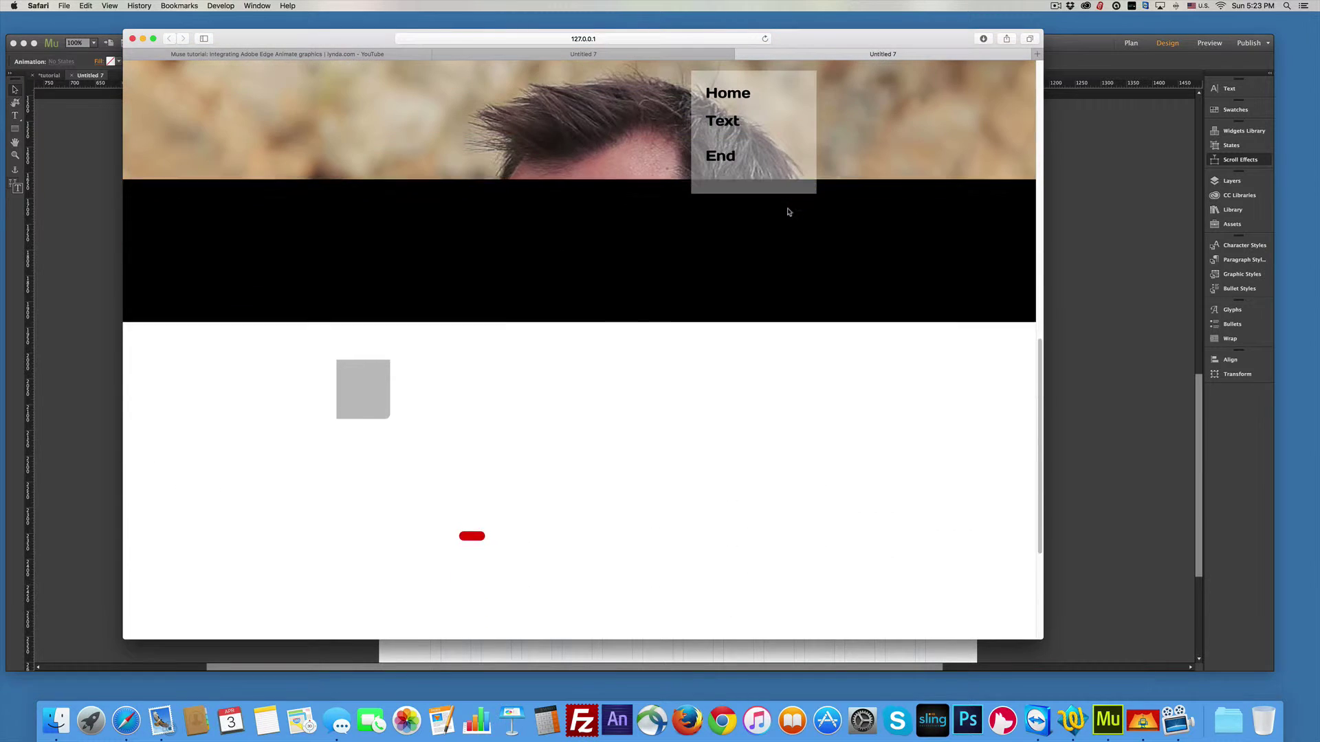
{"action": "scroll", "coordinate": [788, 212], "scroll_direction": "down", "scroll_amount": 5}
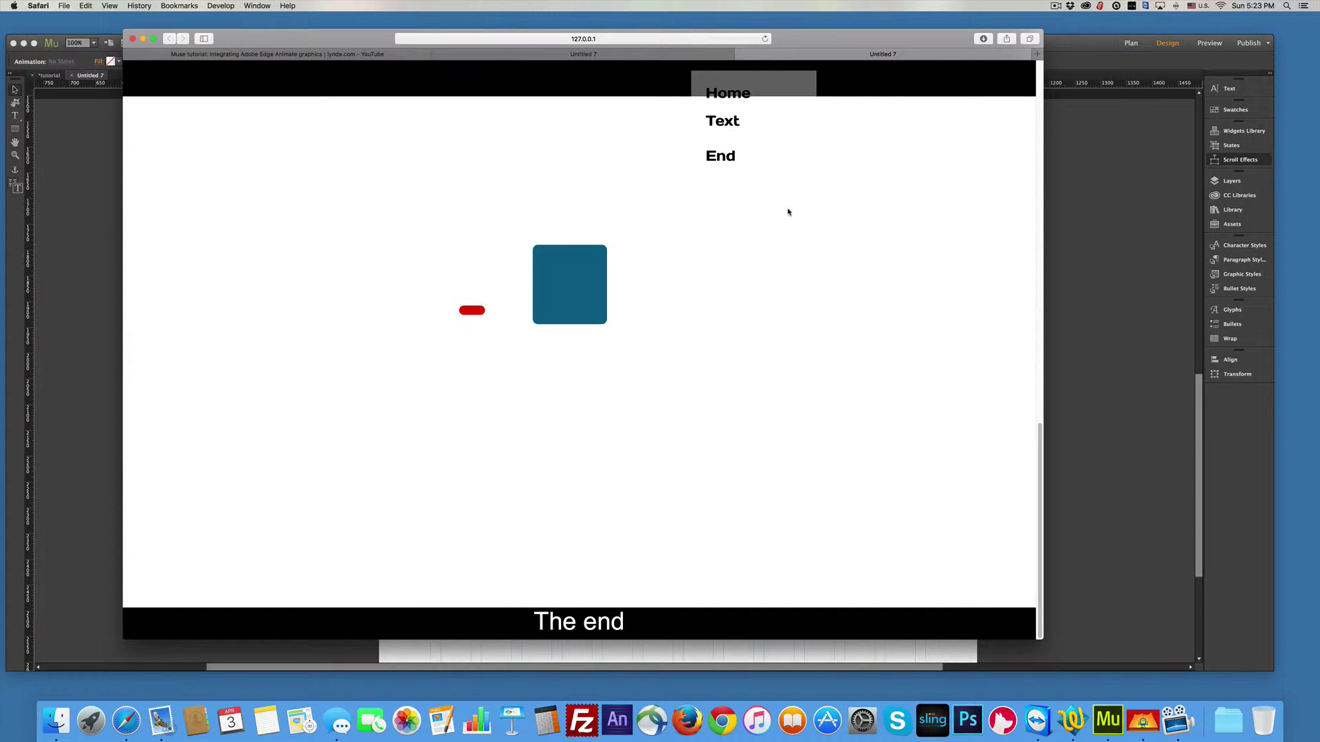
Step: Make the animation advance 1 second every 100 px scrolled, then preview in Safari
{"action": "left_click", "coordinate": [1124, 394]}
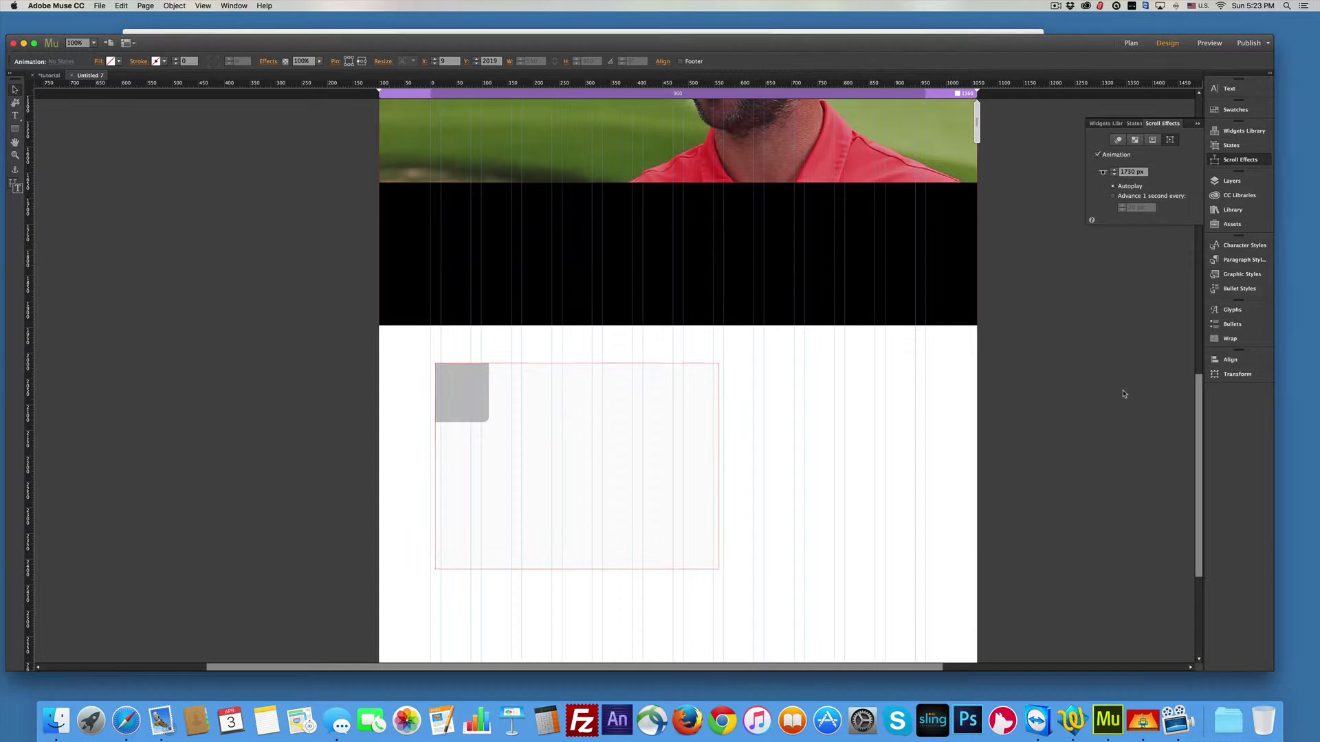
{"action": "left_click", "coordinate": [495, 444]}
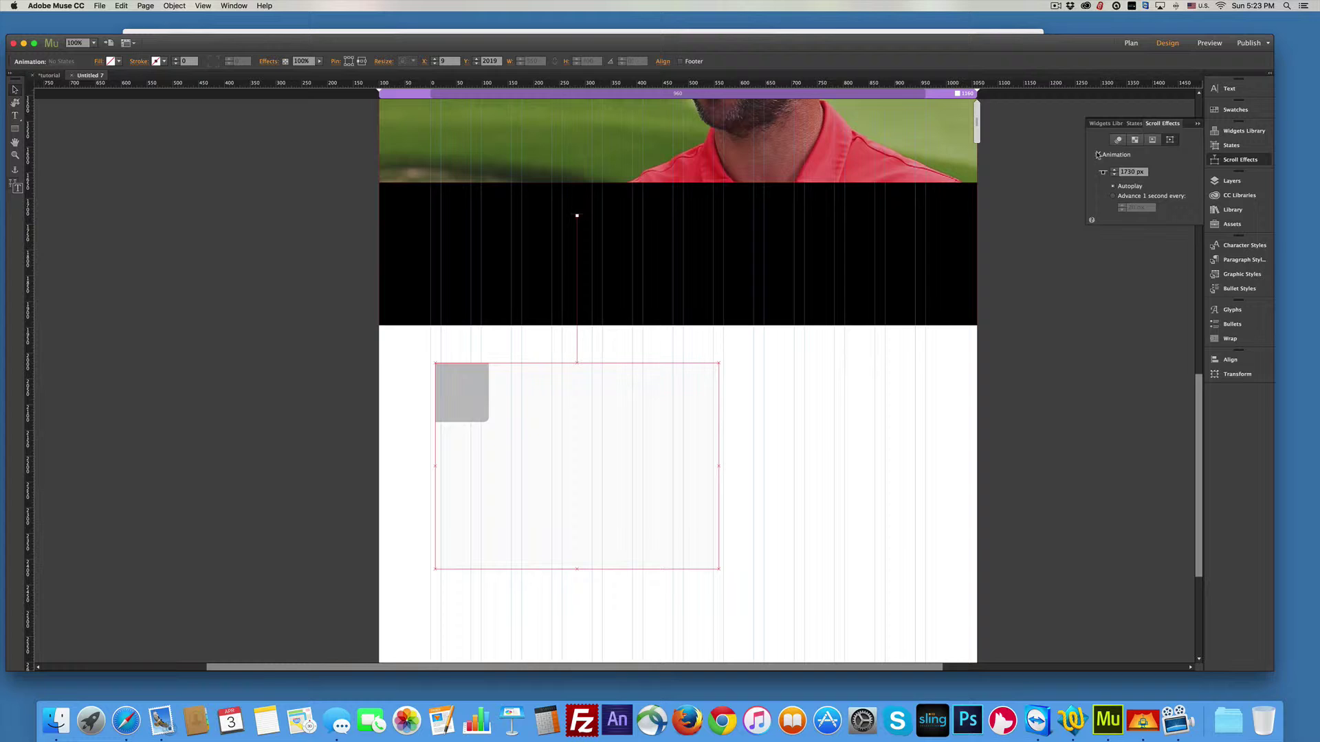
{"action": "left_click", "coordinate": [1114, 197]}
{"action": "left_click", "coordinate": [1136, 208]}
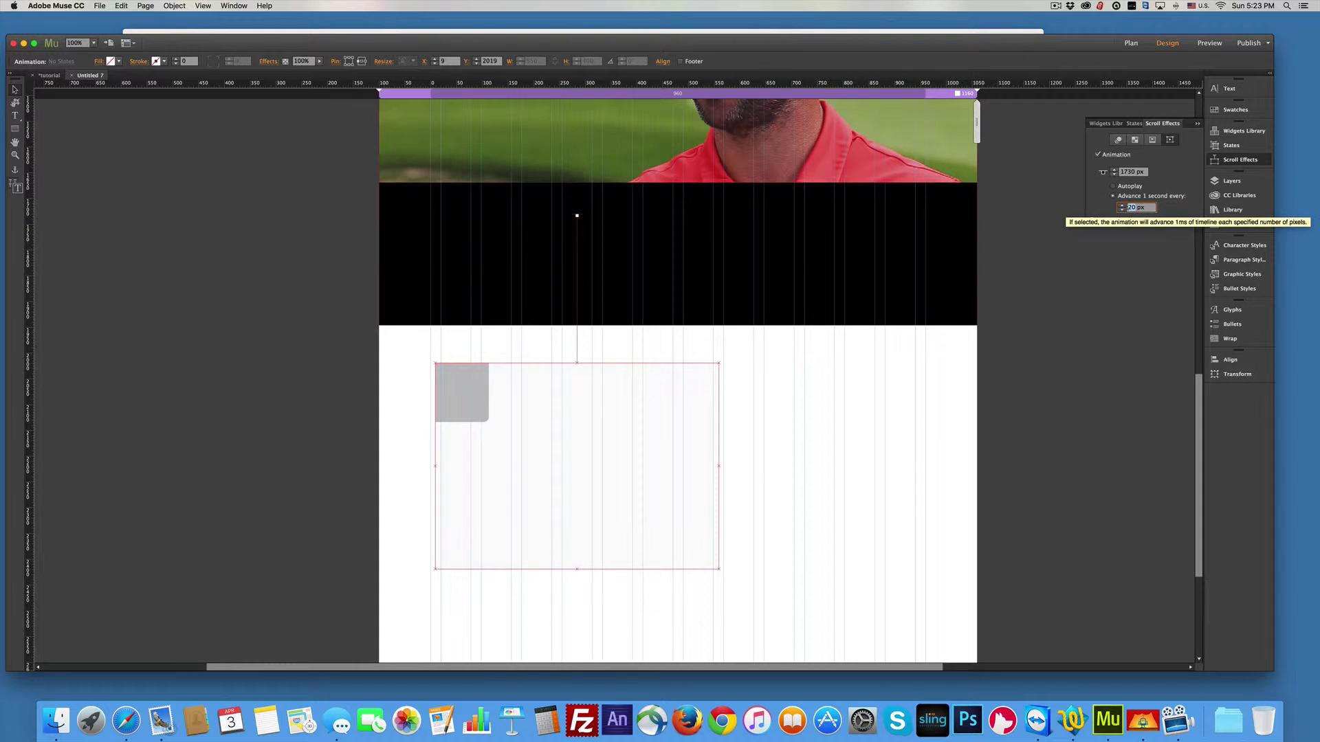
{"action": "type", "text": "100"}
{"action": "key", "text": "super+shift+e"}
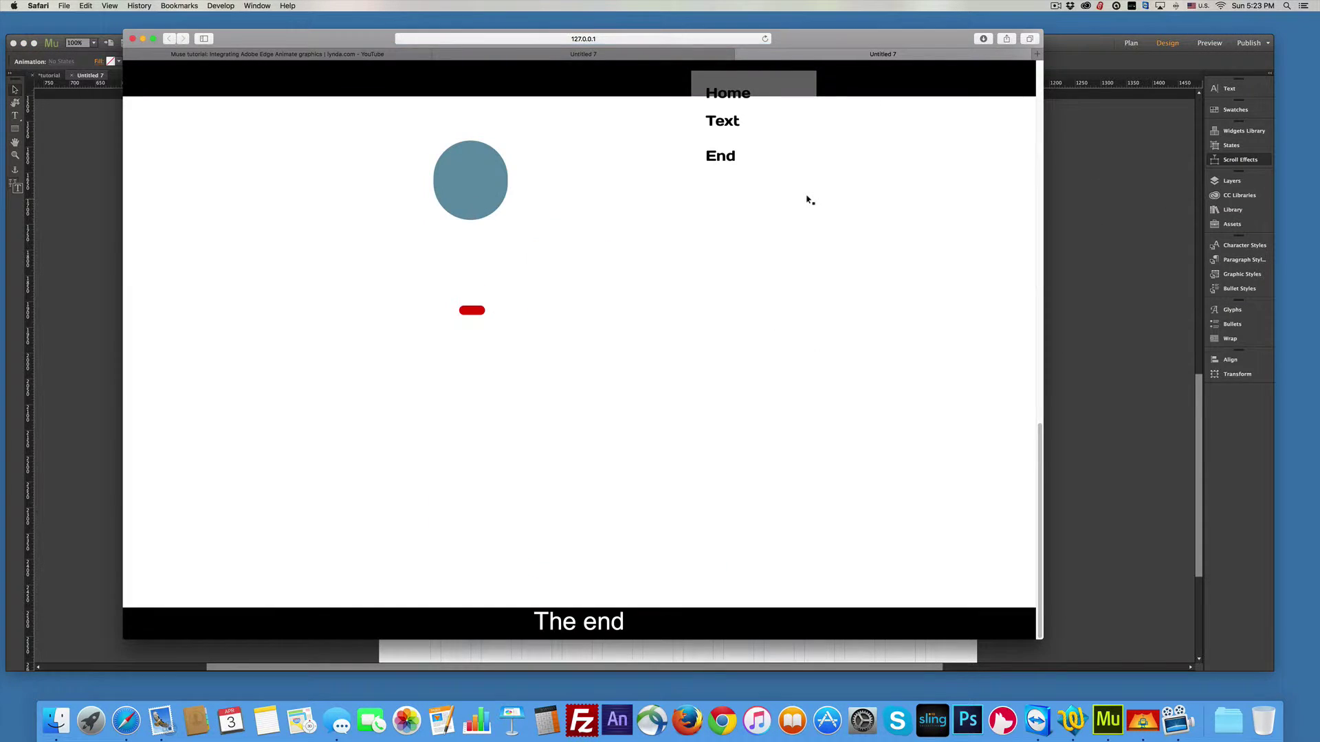
{"action": "scroll", "coordinate": [810, 199], "scroll_direction": "up", "scroll_amount": 5}
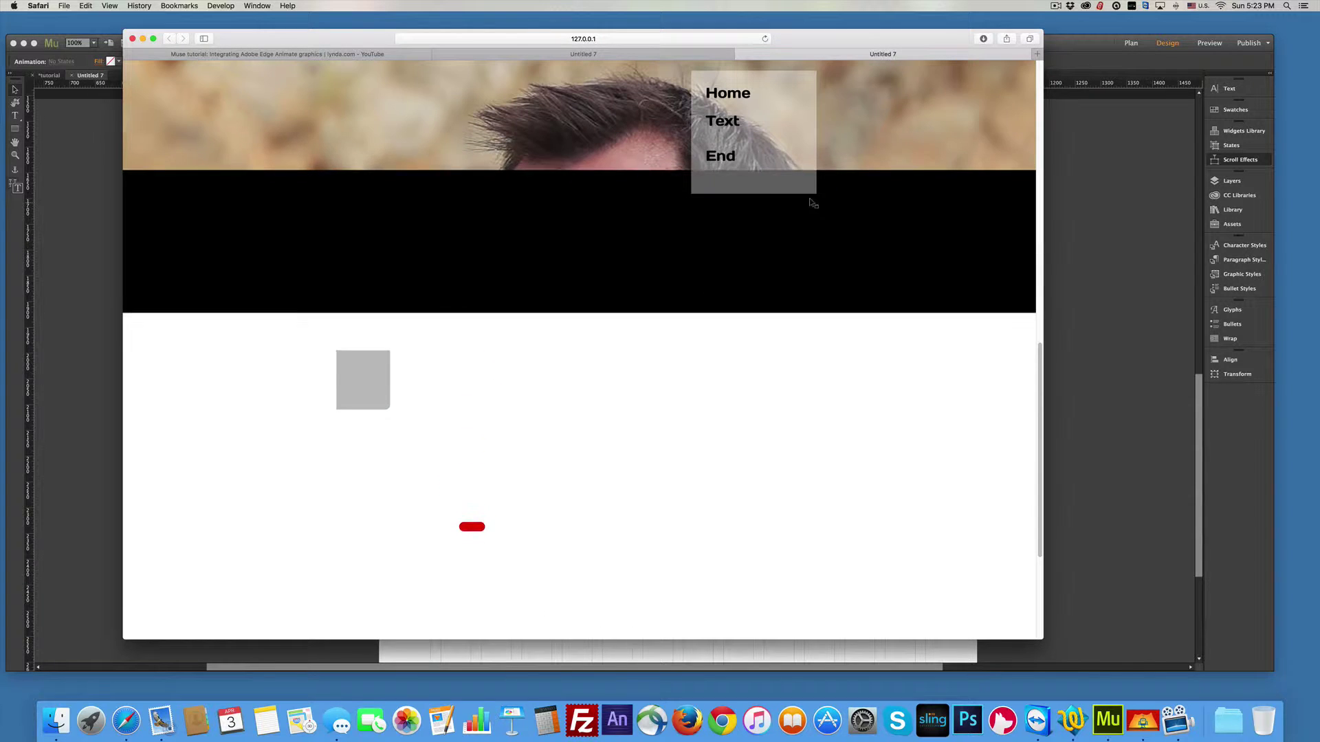
{"action": "scroll", "coordinate": [811, 201], "scroll_direction": "down", "scroll_amount": 4}
{"action": "scroll", "coordinate": [811, 203], "scroll_direction": "down", "scroll_amount": 3}
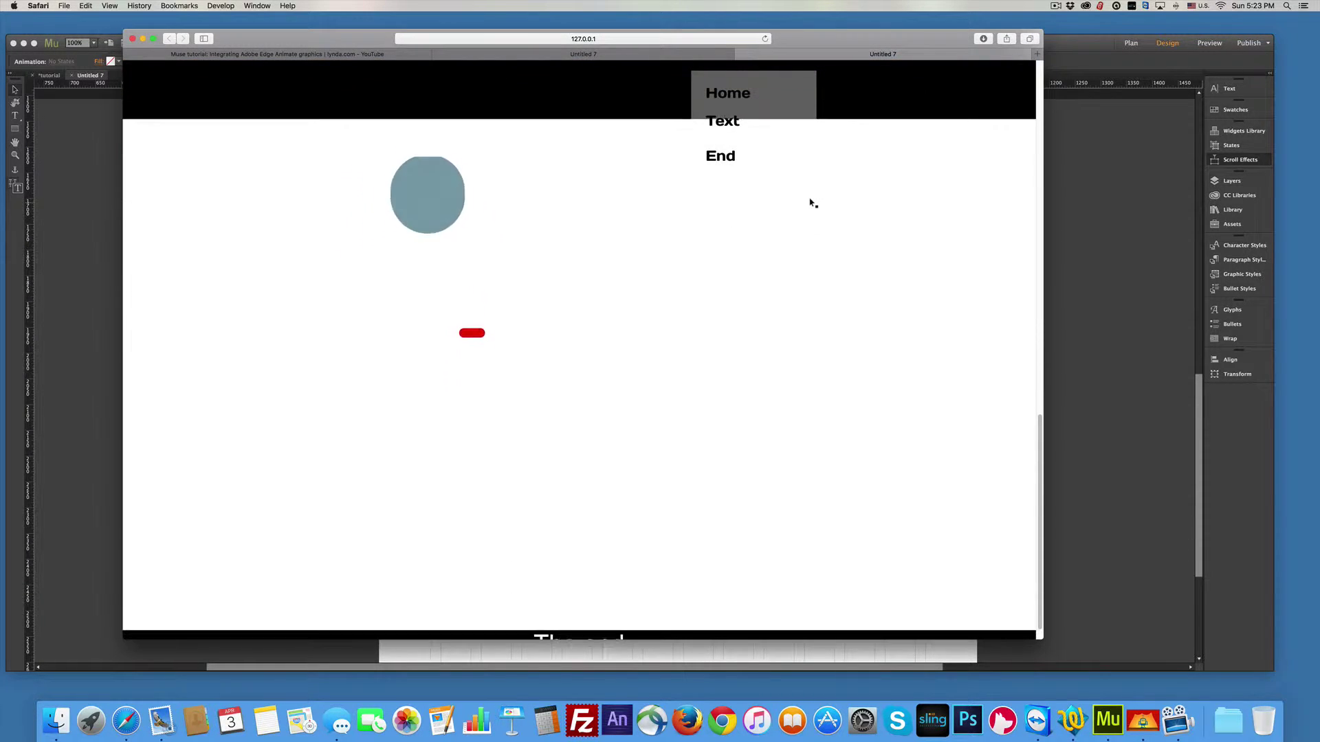
{"action": "scroll", "coordinate": [811, 203], "scroll_direction": "up", "scroll_amount": 1}
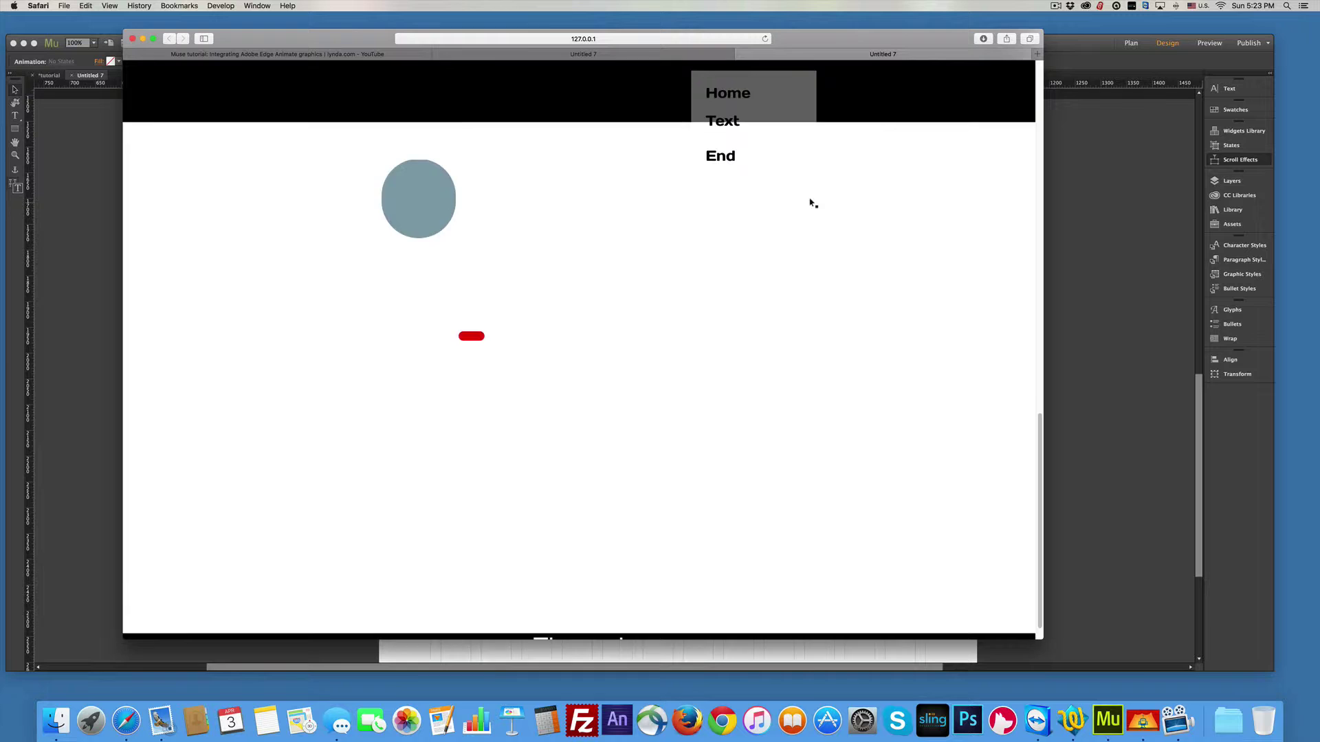
{"action": "scroll", "coordinate": [811, 202], "scroll_direction": "down", "scroll_amount": 1}
{"action": "scroll", "coordinate": [811, 201], "scroll_direction": "up", "scroll_amount": 2}
{"action": "scroll", "coordinate": [811, 198], "scroll_direction": "up", "scroll_amount": 2}
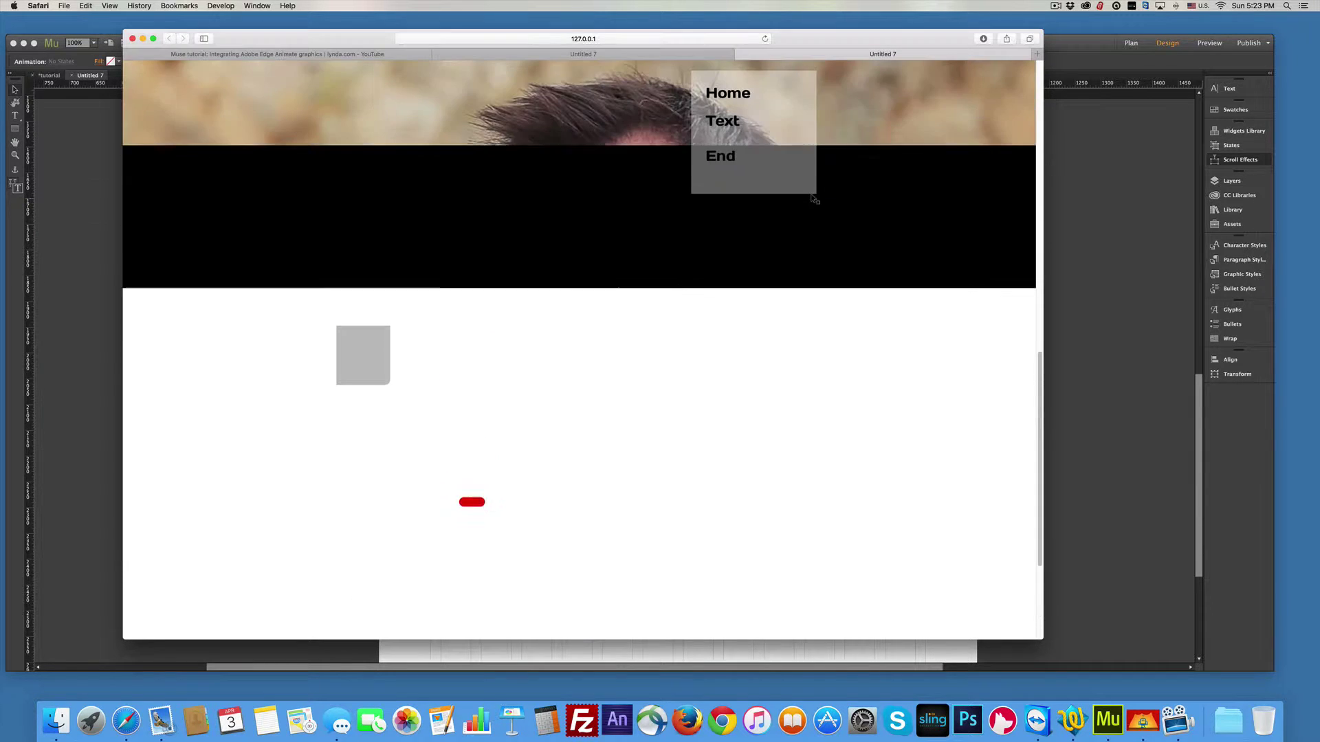
{"action": "scroll", "coordinate": [812, 198], "scroll_direction": "down", "scroll_amount": 4}
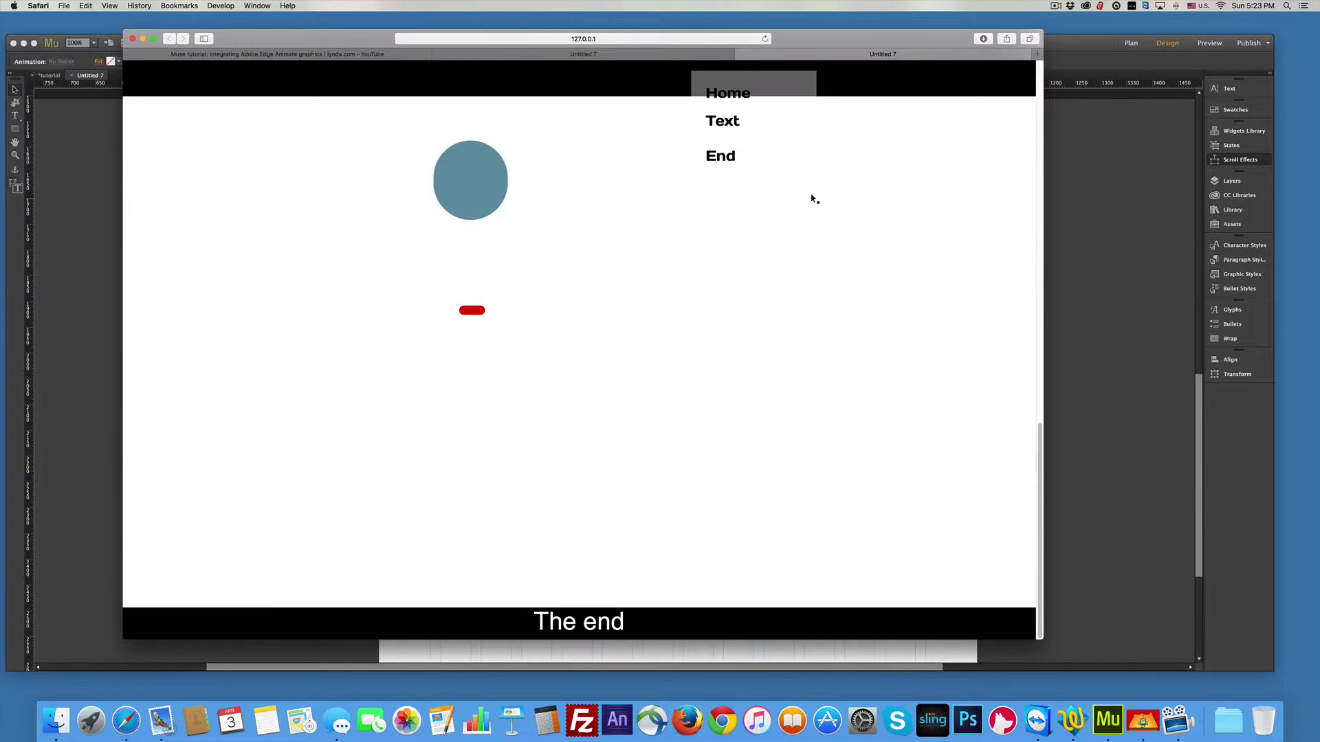
{"action": "left_click", "coordinate": [473, 311]}
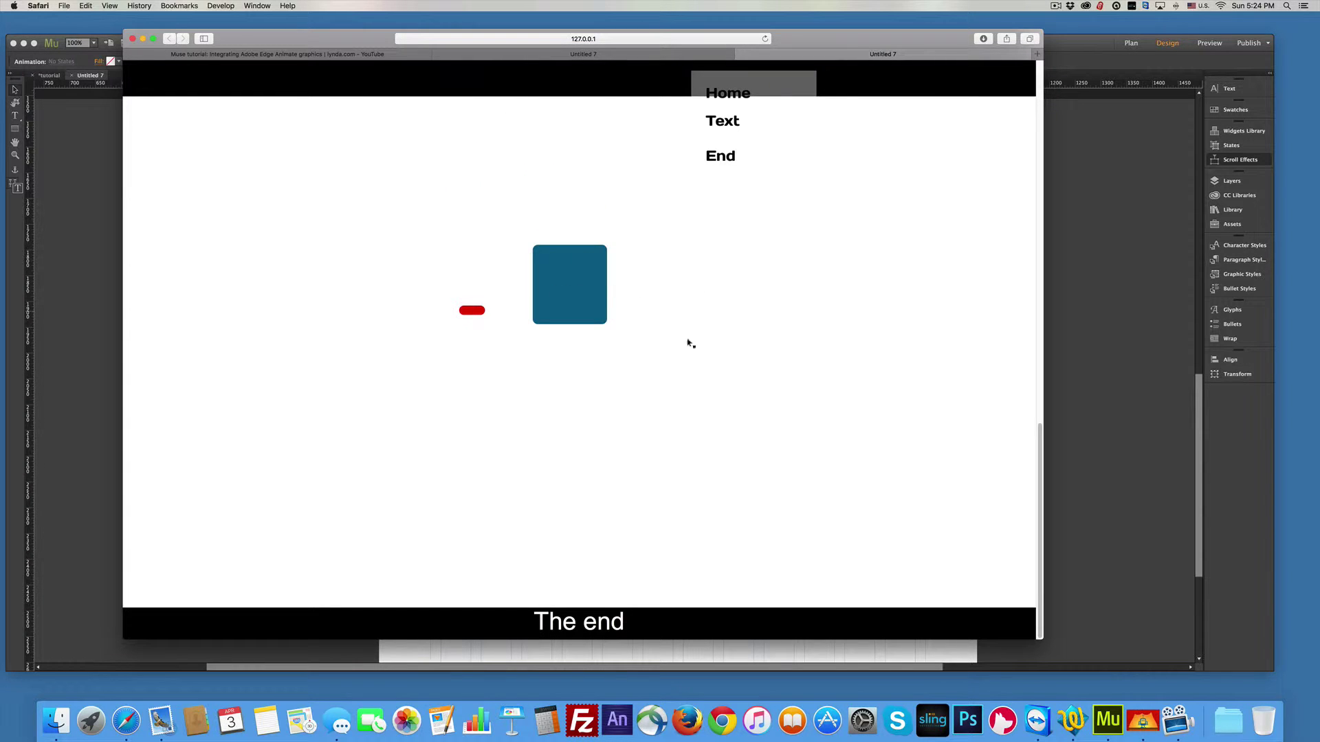
Step: Change the scroll animation to advance 1 second every 2 px and preview again
{"action": "left_click", "coordinate": [1113, 364]}
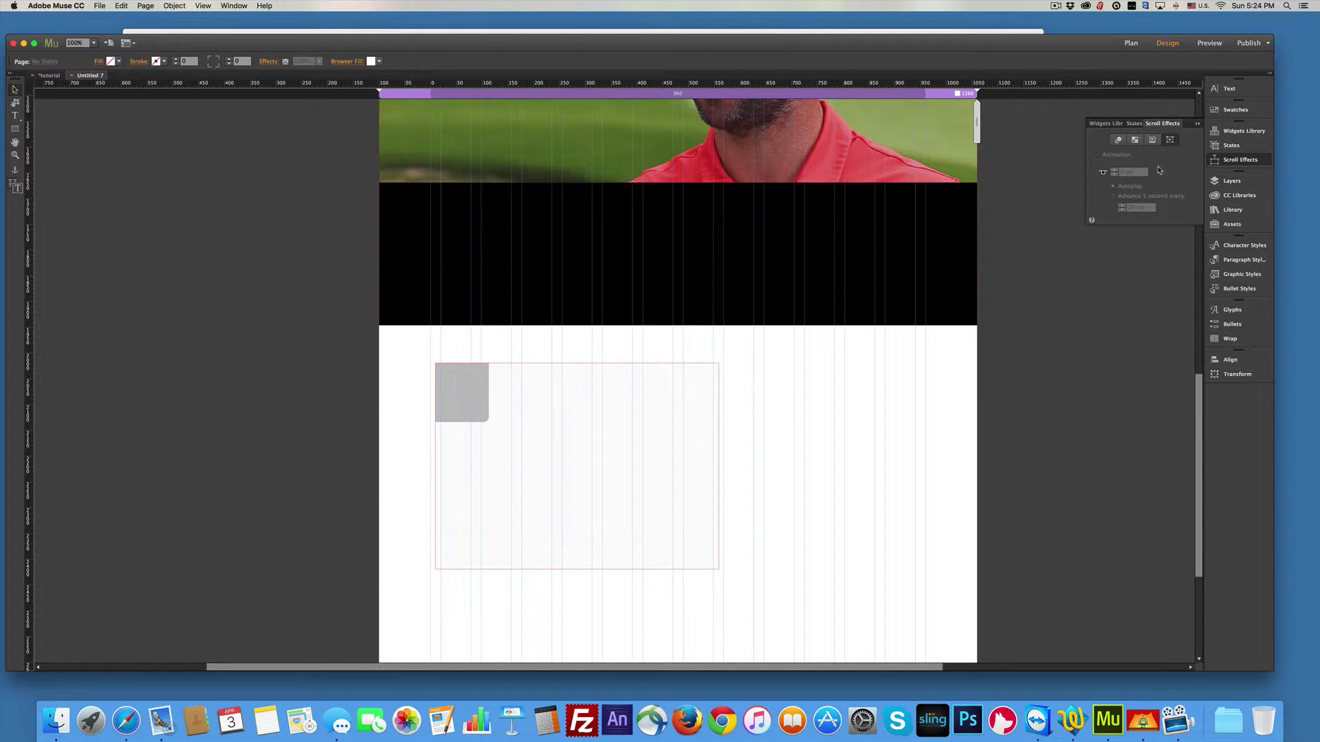
{"action": "right_click", "coordinate": [449, 401]}
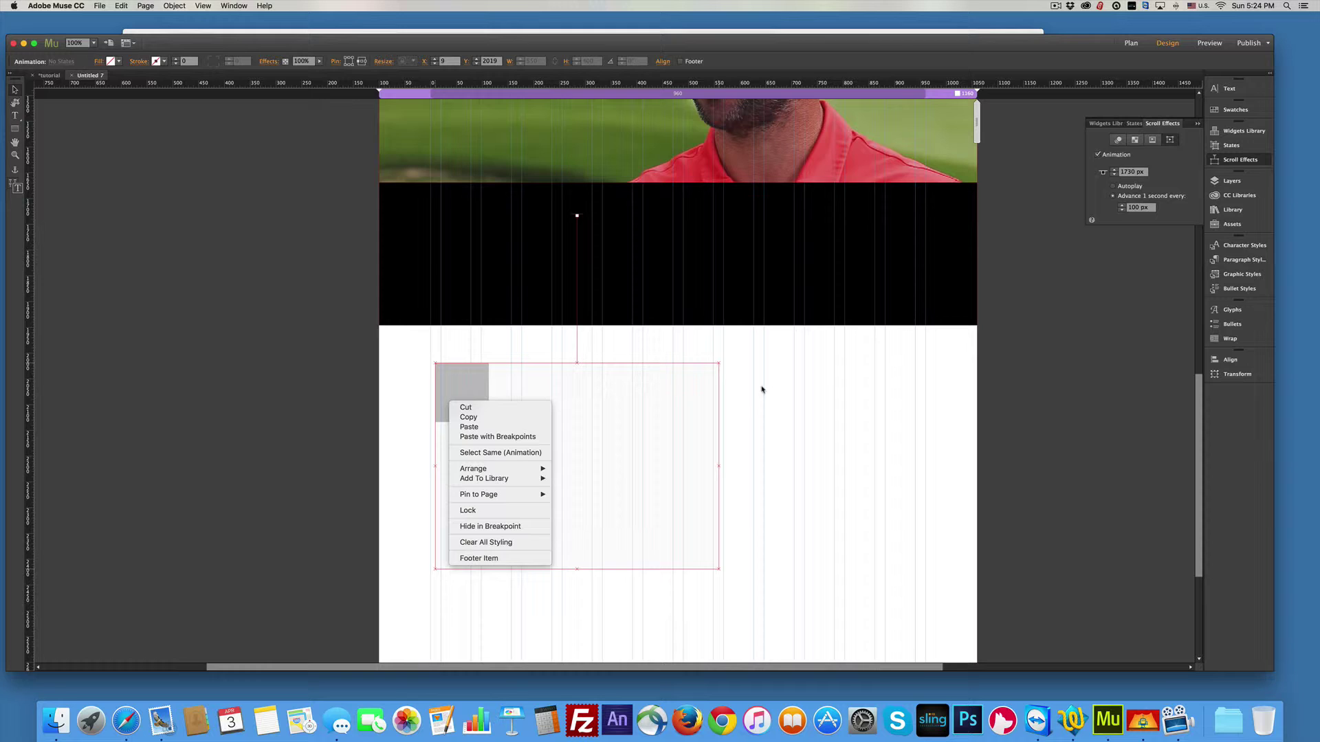
{"action": "left_click", "coordinate": [1134, 236]}
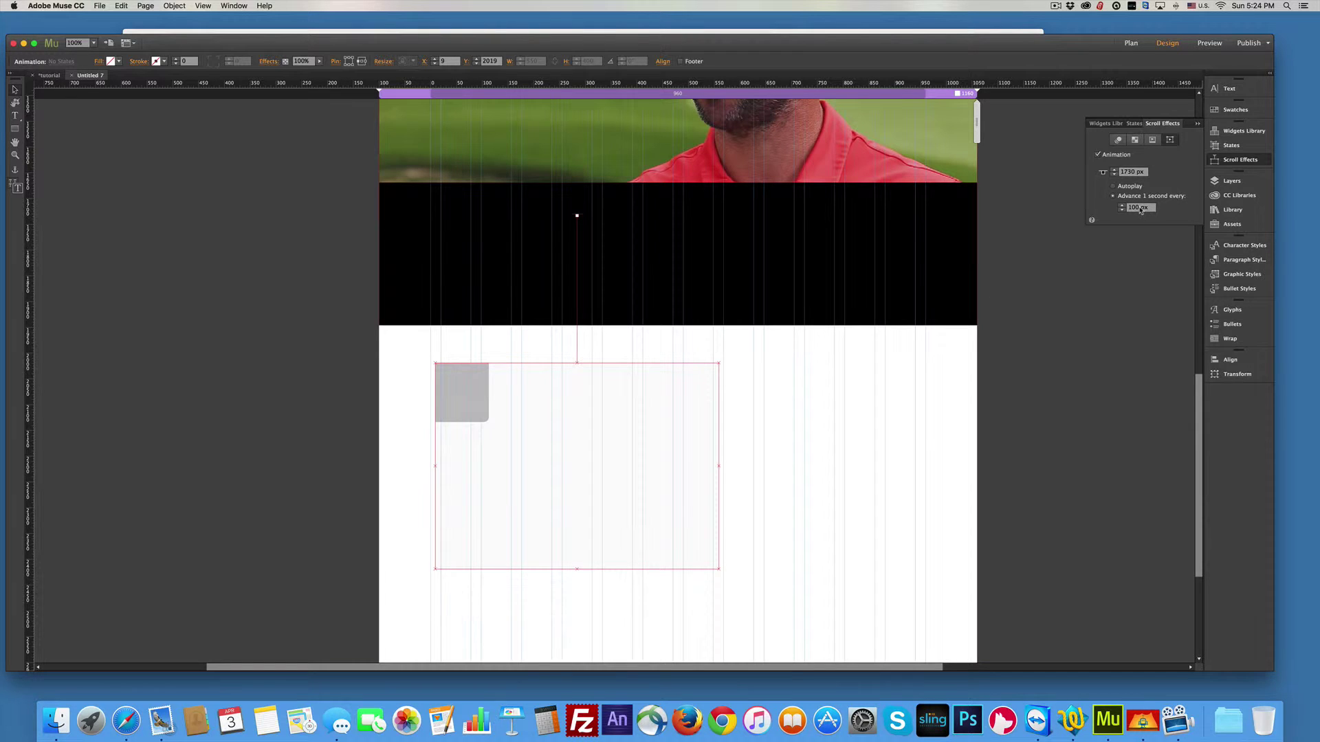
{"action": "left_click", "coordinate": [1127, 209]}
{"action": "type", "text": "2"}
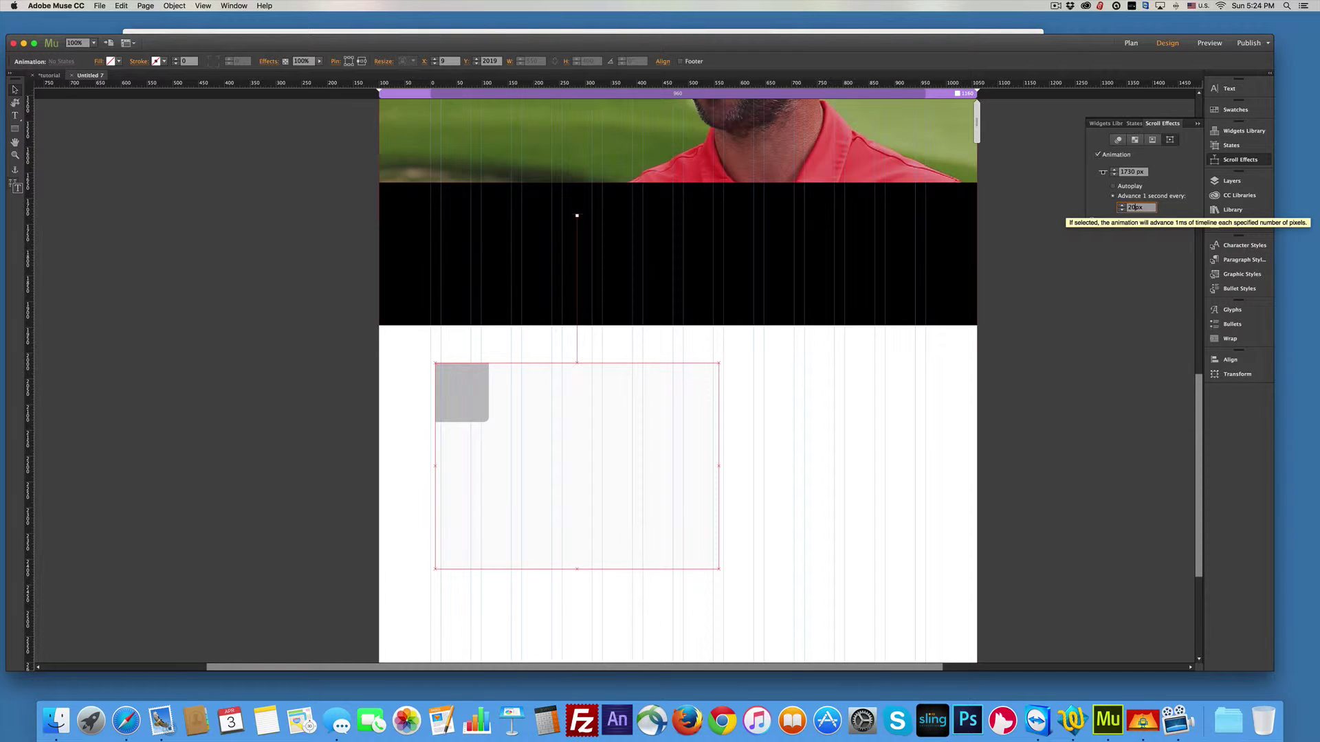
{"action": "key", "text": "super+shift+e"}
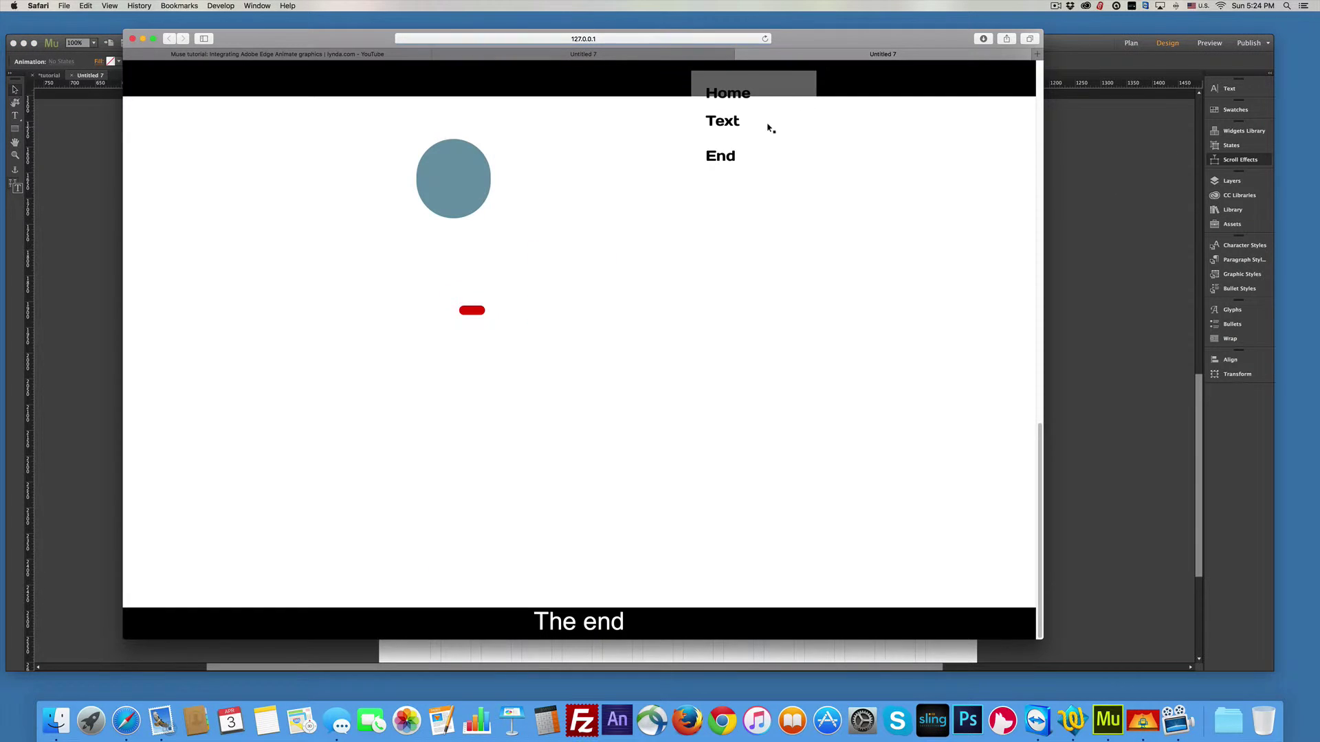
Step: Scroll the Safari preview up and down to see small scrolls jump the animation rapidly
{"action": "scroll", "coordinate": [756, 126], "scroll_direction": "up", "scroll_amount": 2}
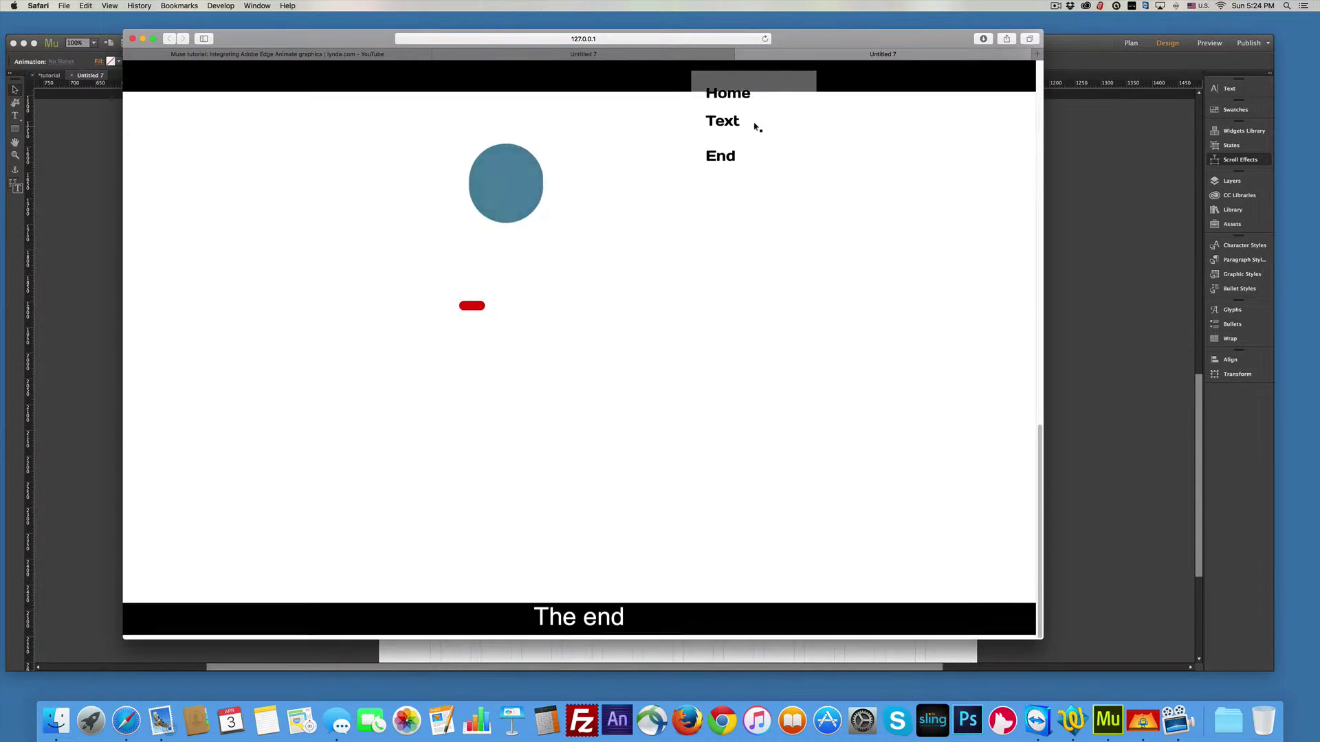
{"action": "scroll", "coordinate": [756, 127], "scroll_direction": "up", "scroll_amount": 2}
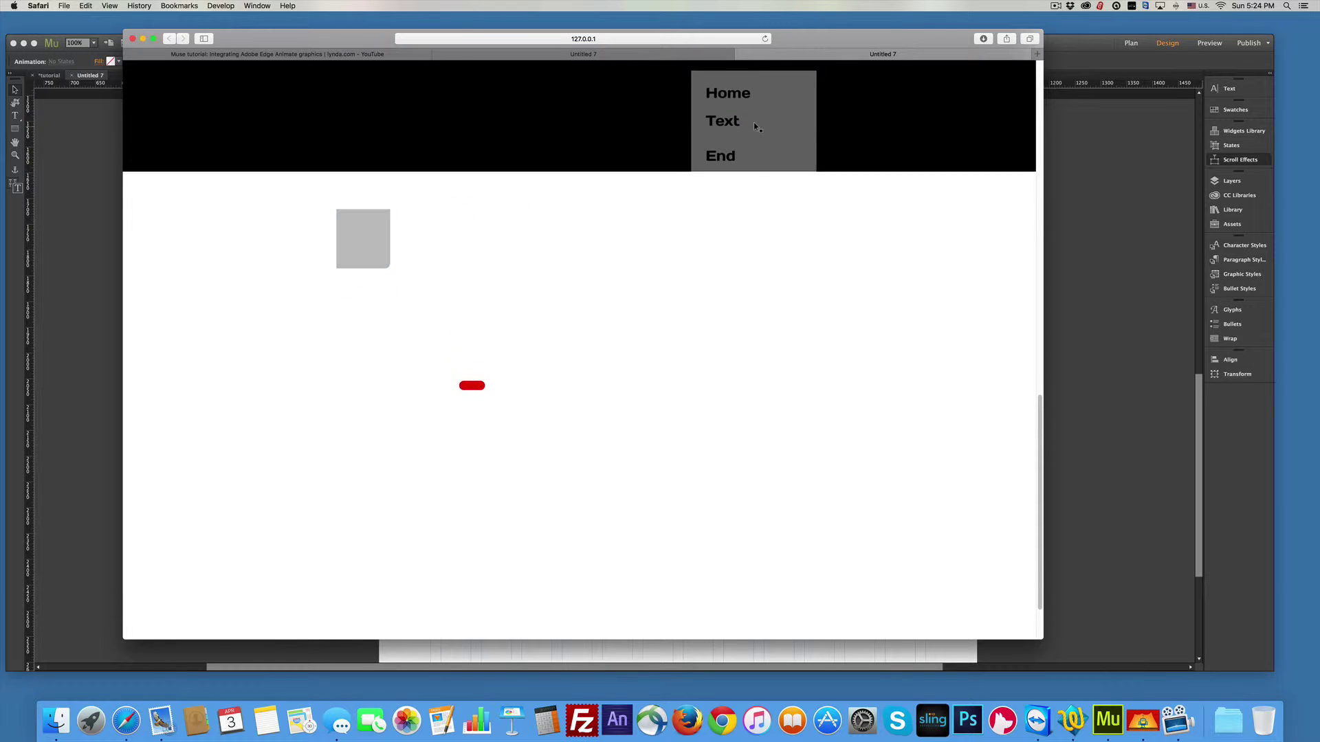
{"action": "scroll", "coordinate": [756, 126], "scroll_direction": "down", "scroll_amount": 3}
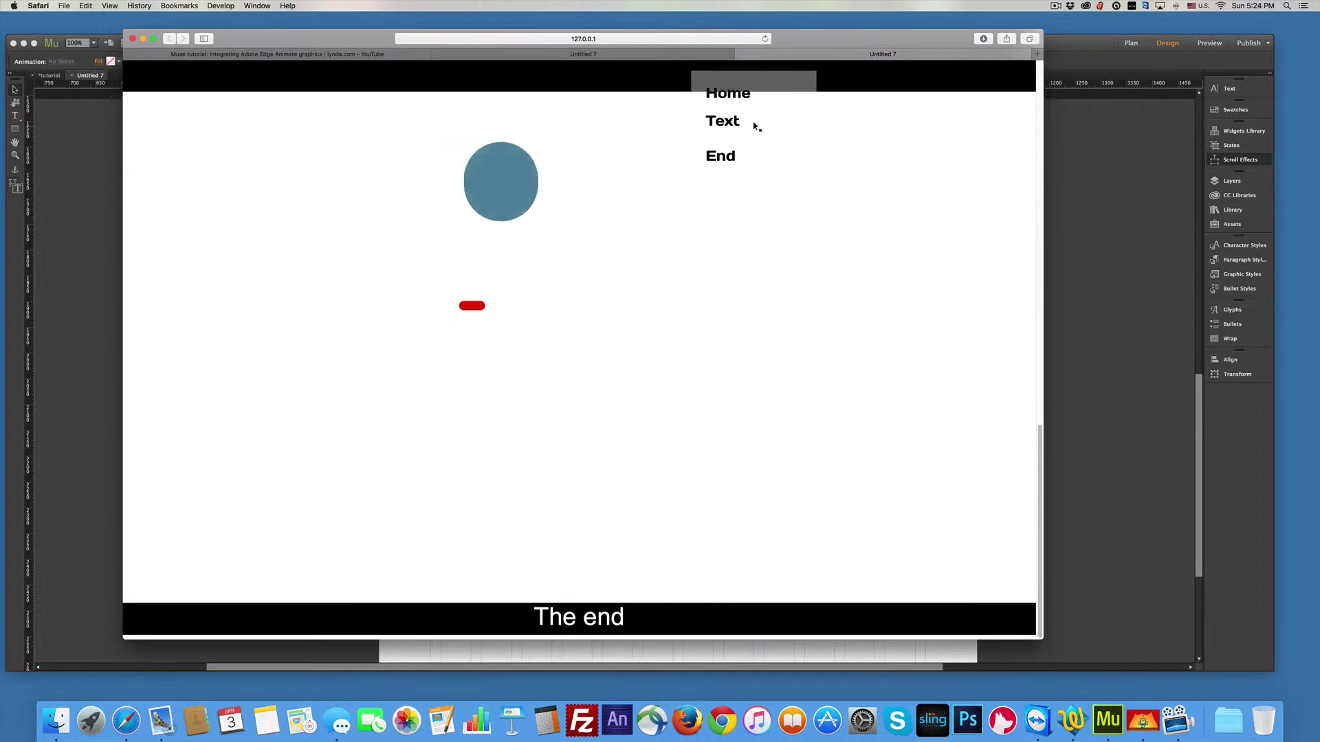
{"action": "scroll", "coordinate": [757, 126], "scroll_direction": "up", "scroll_amount": 3}
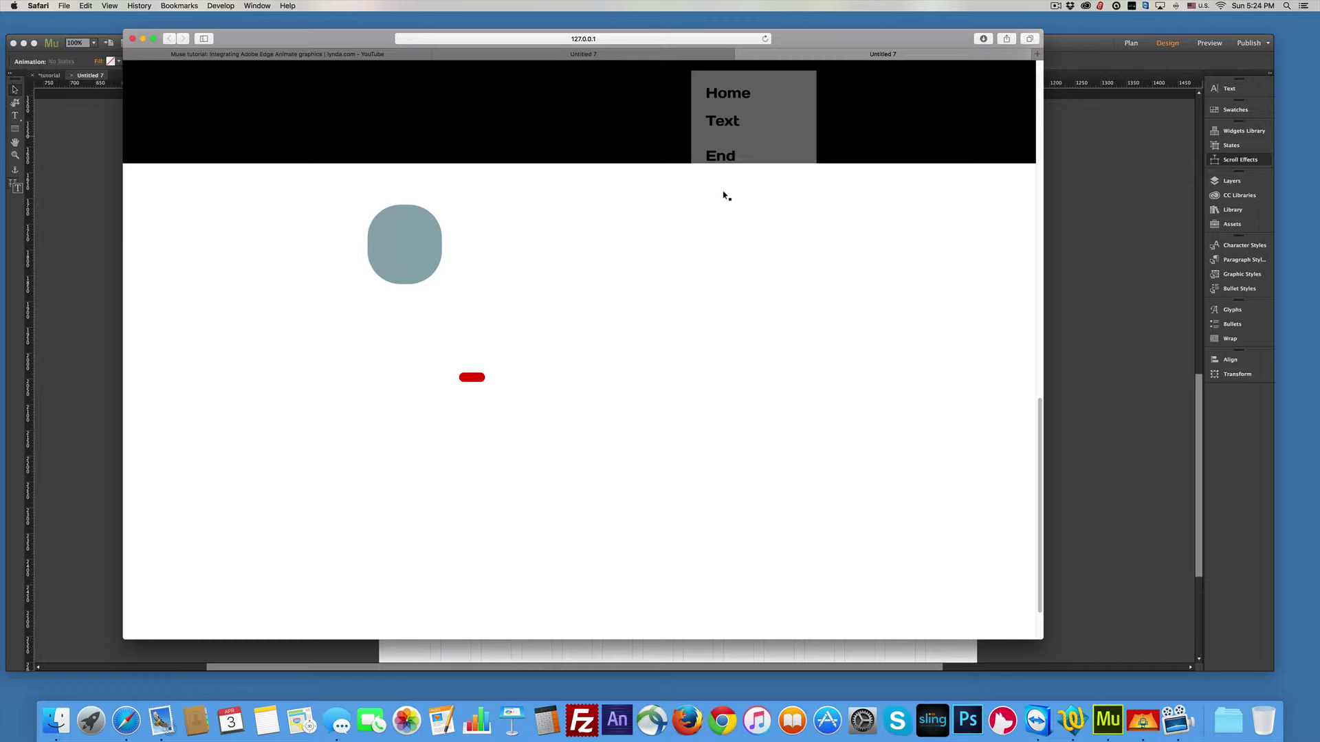
{"action": "scroll", "coordinate": [619, 471], "scroll_direction": "down", "scroll_amount": 3}
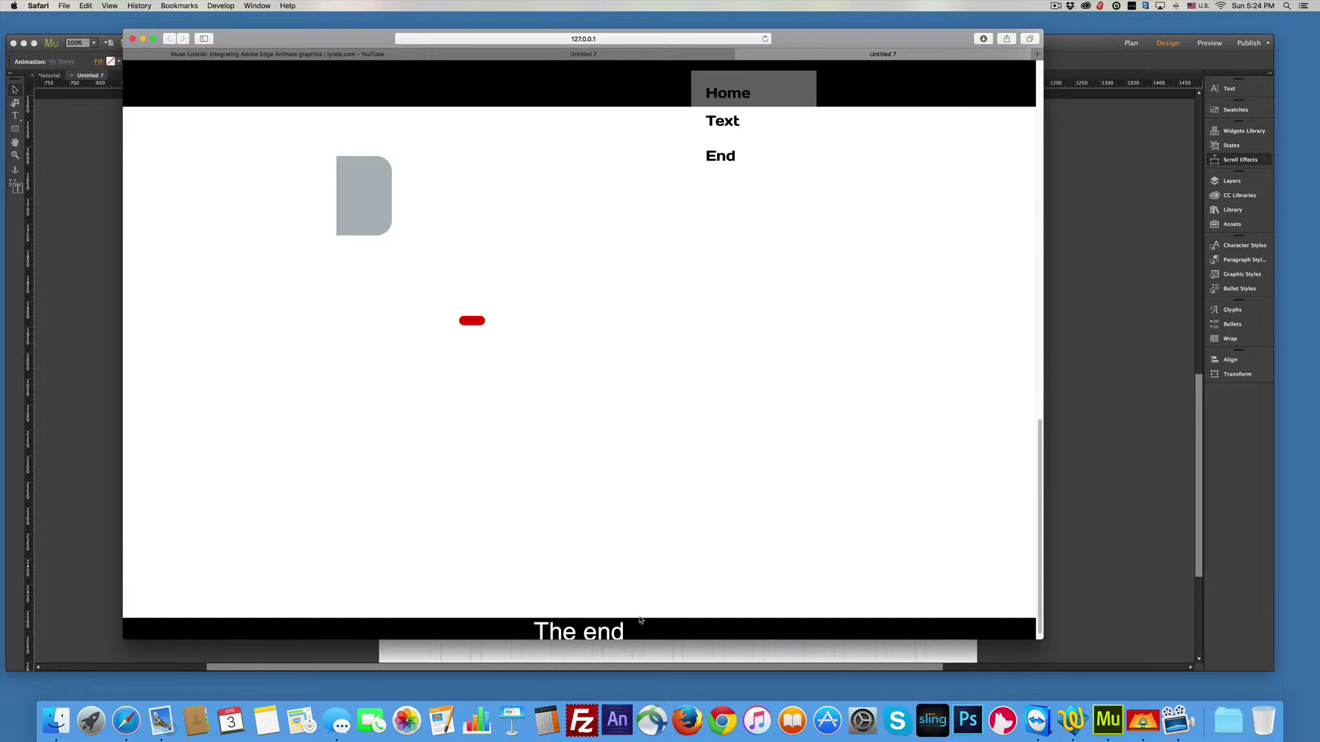
{"action": "scroll", "coordinate": [921, 102], "scroll_direction": "down", "scroll_amount": 1}
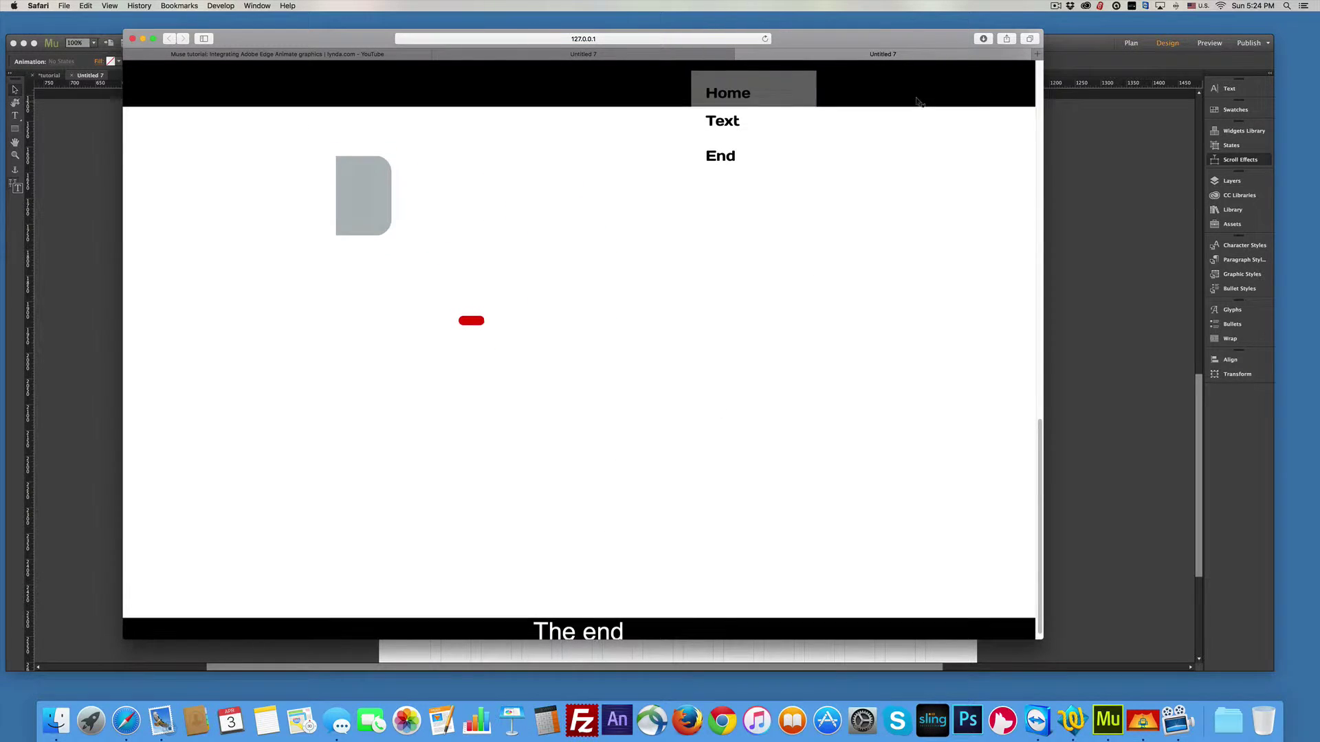
{"action": "scroll", "coordinate": [922, 102], "scroll_direction": "down", "scroll_amount": 1}
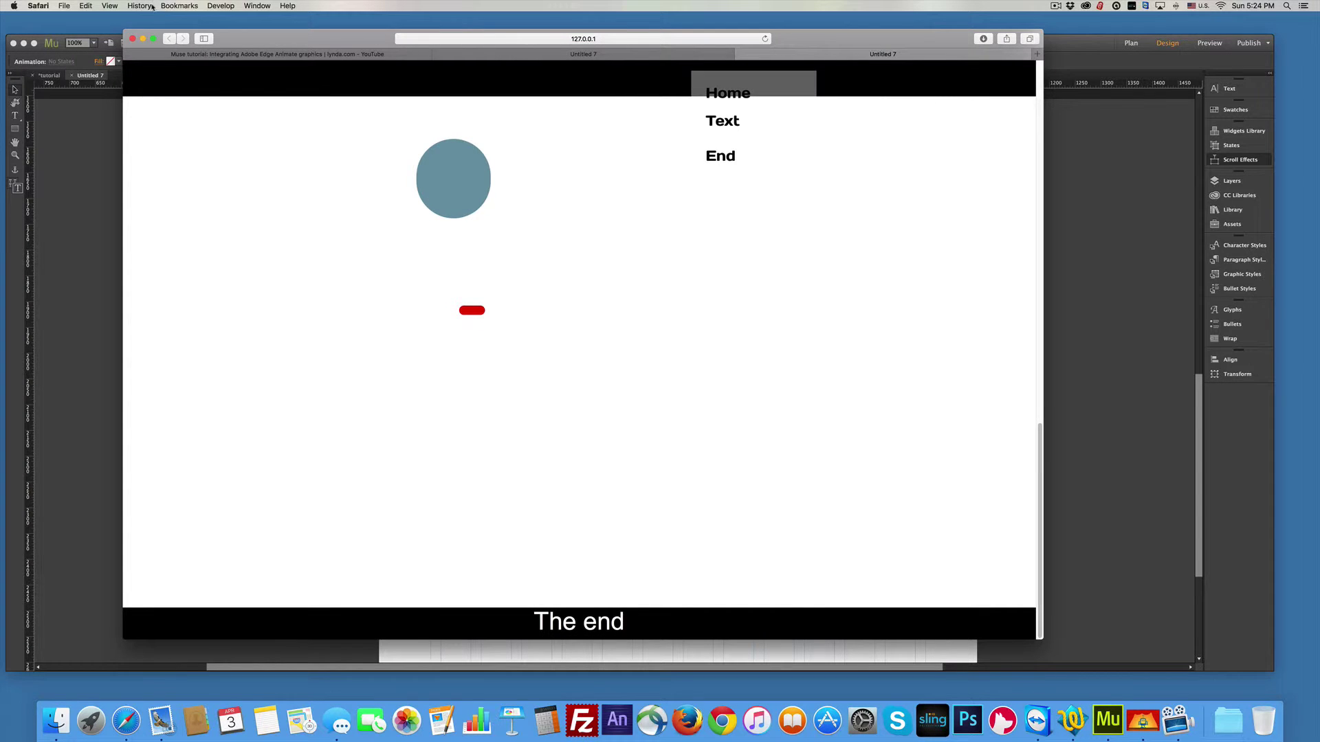
Step: Raise the page's Min Height from 3000 to 3500 px and preview the taller page in Safari
{"action": "left_click", "coordinate": [96, 103]}
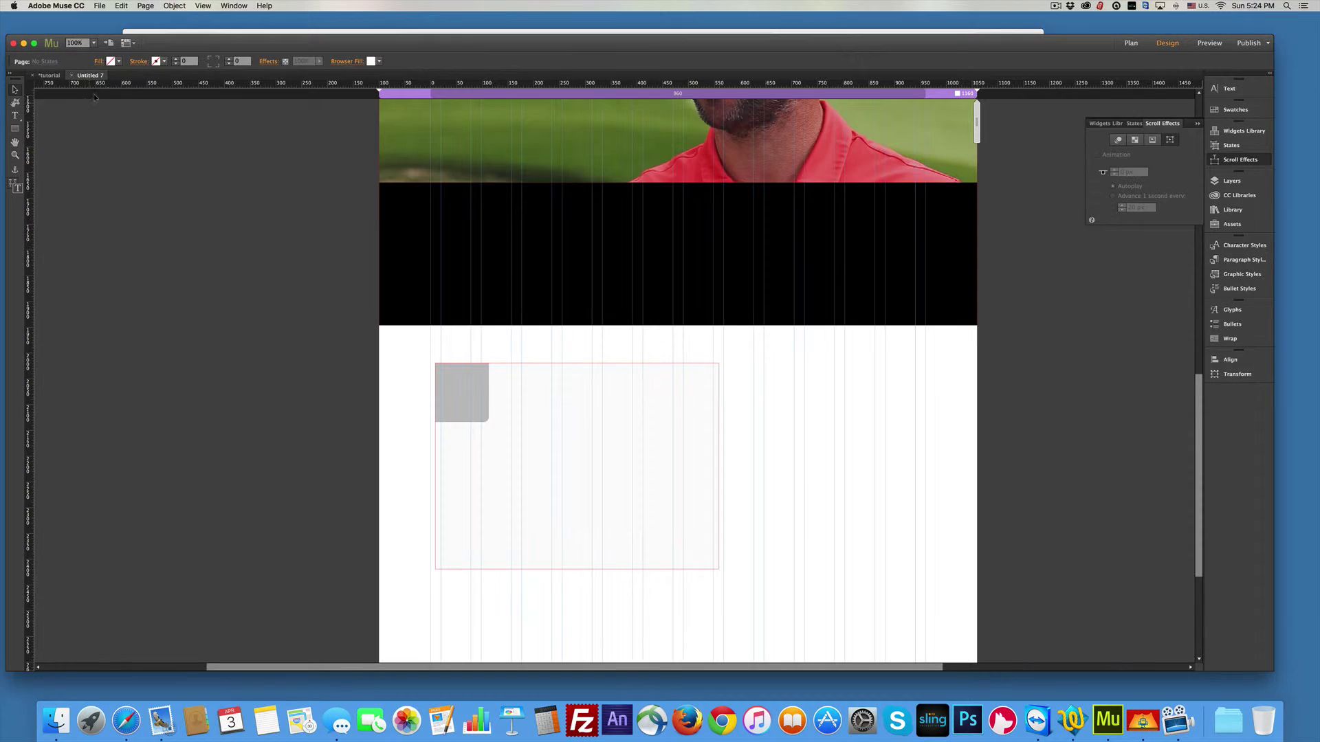
{"action": "left_click", "coordinate": [142, 5]}
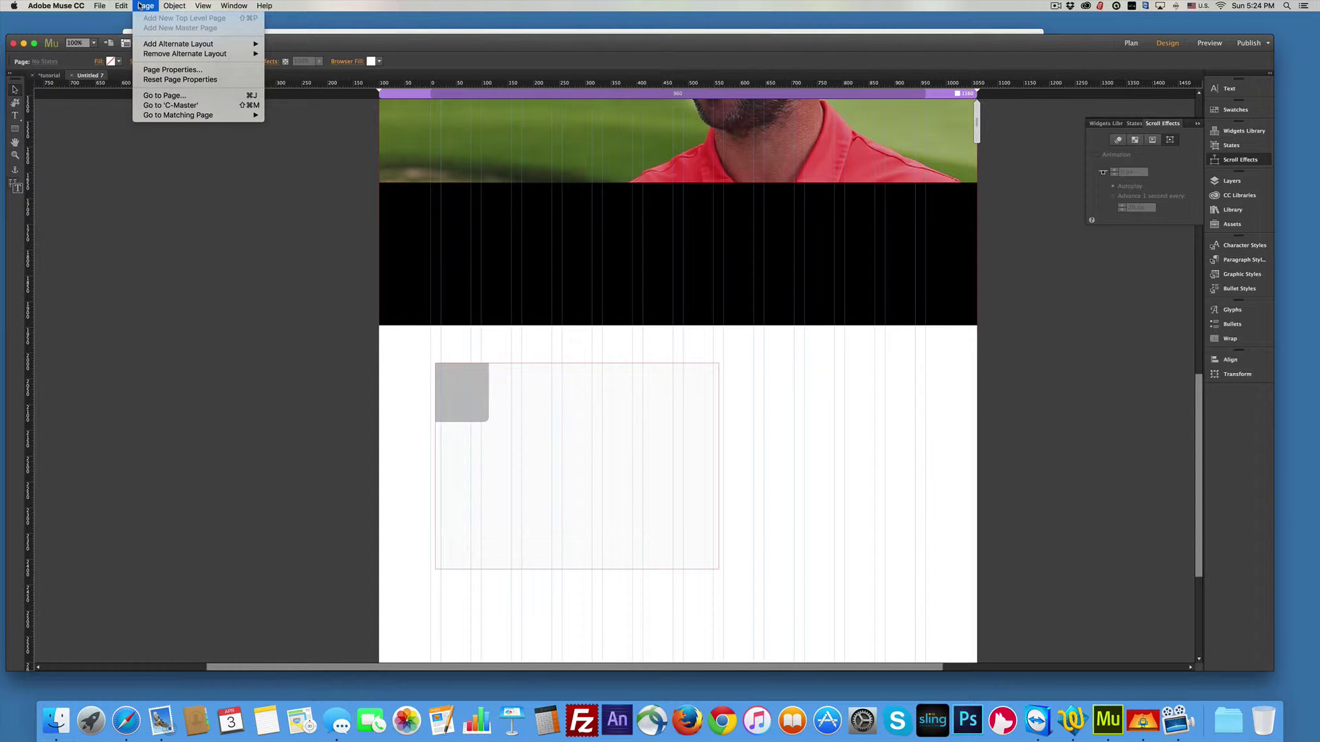
{"action": "left_click", "coordinate": [171, 70]}
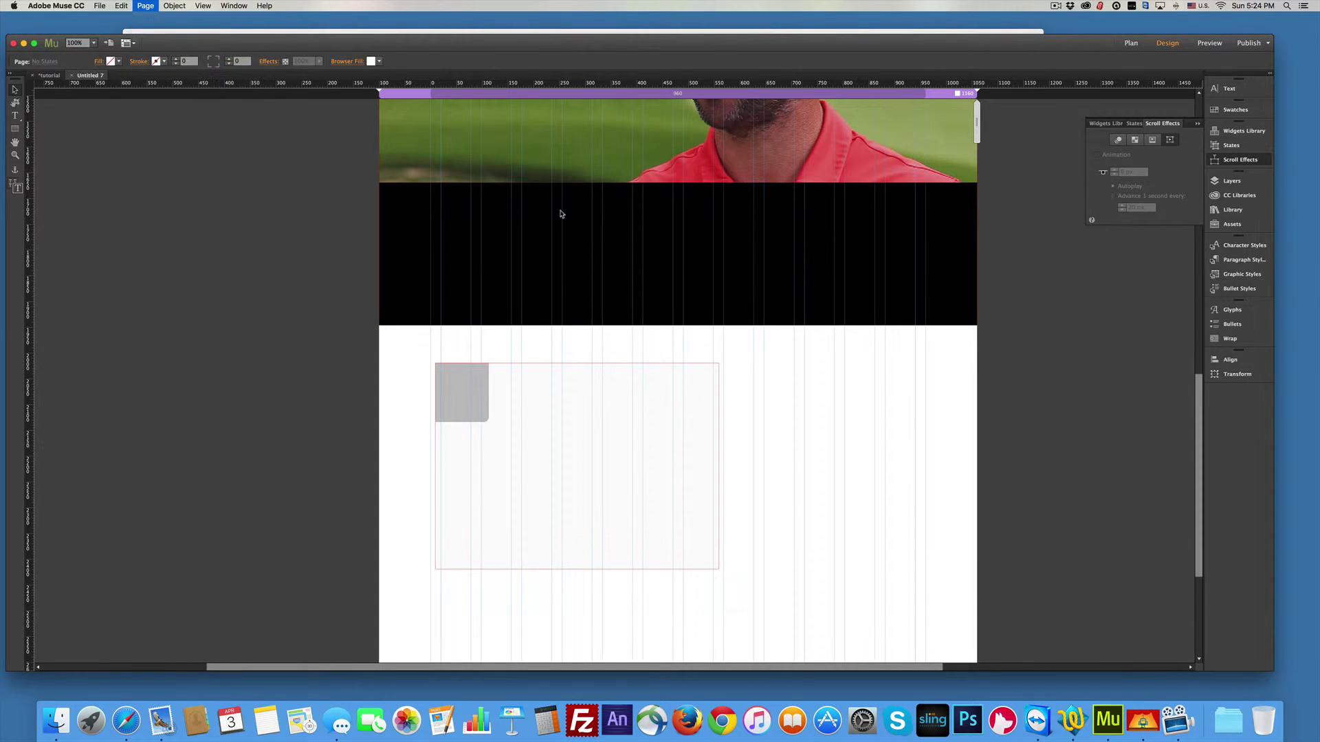
{"action": "left_click", "coordinate": [679, 402]}
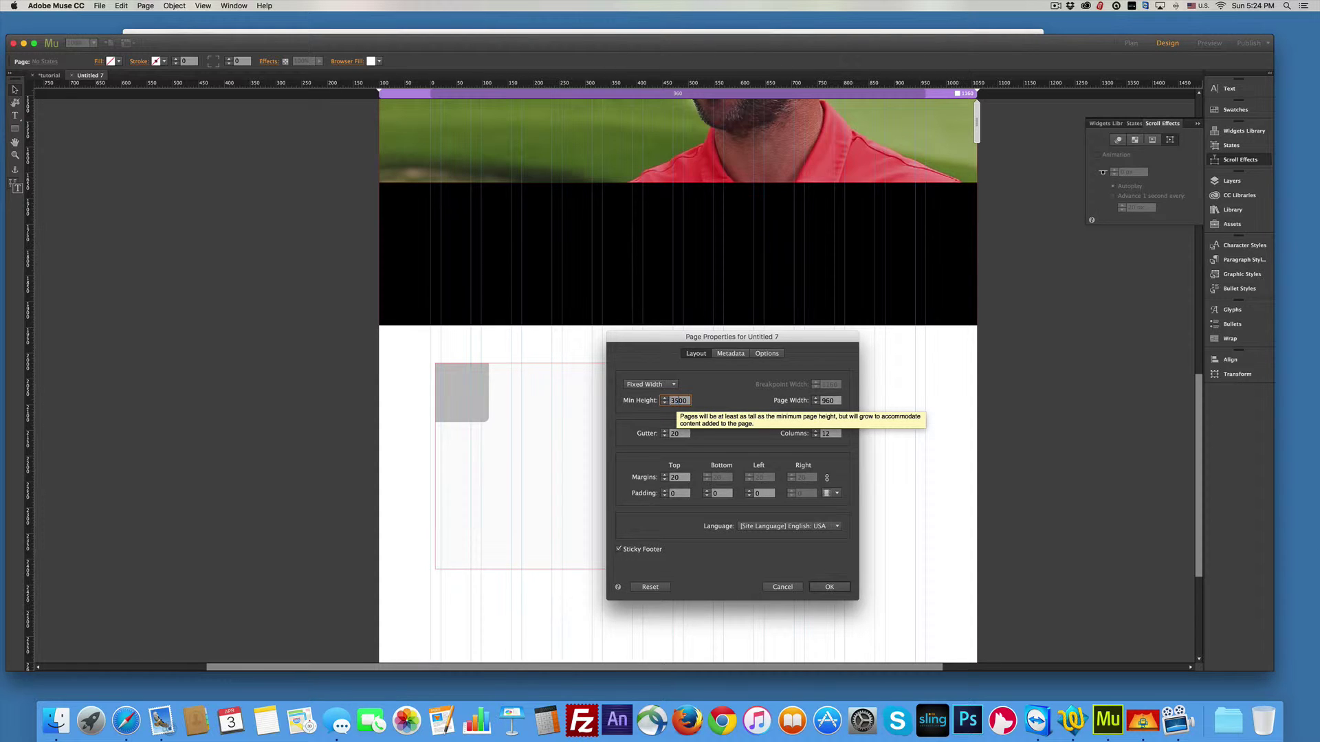
{"action": "left_click", "coordinate": [833, 588]}
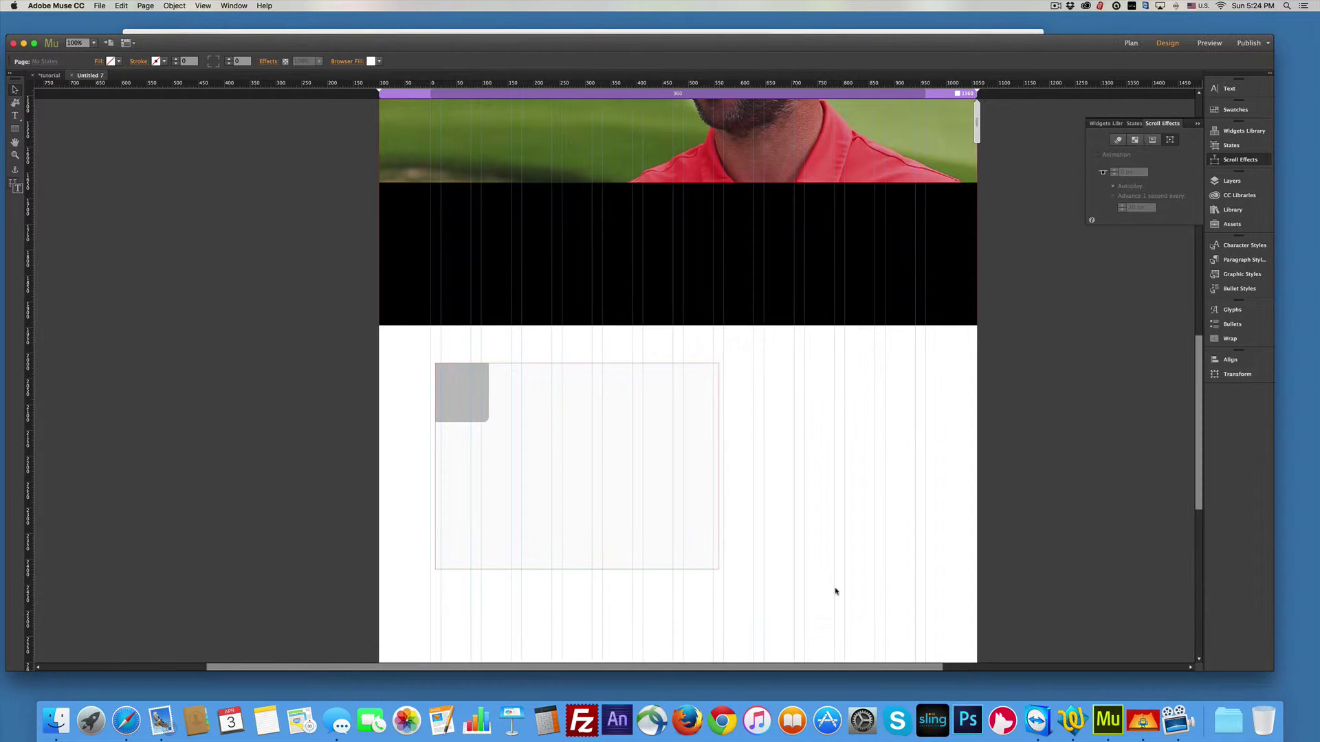
{"action": "key", "text": "super+shift+e"}
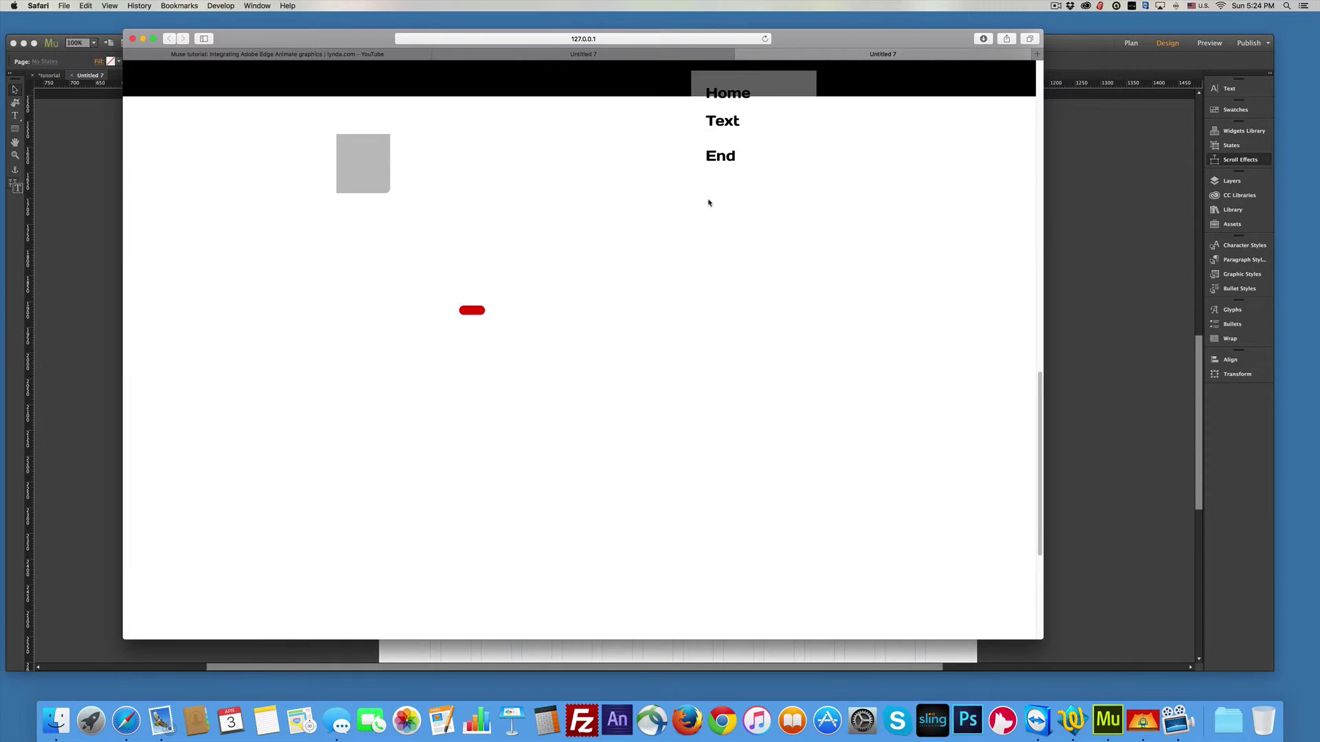
Step: Scroll the Safari preview through the animation to the blue square and 'The end', then back up
{"action": "scroll", "coordinate": [709, 203], "scroll_direction": "up", "scroll_amount": 10}
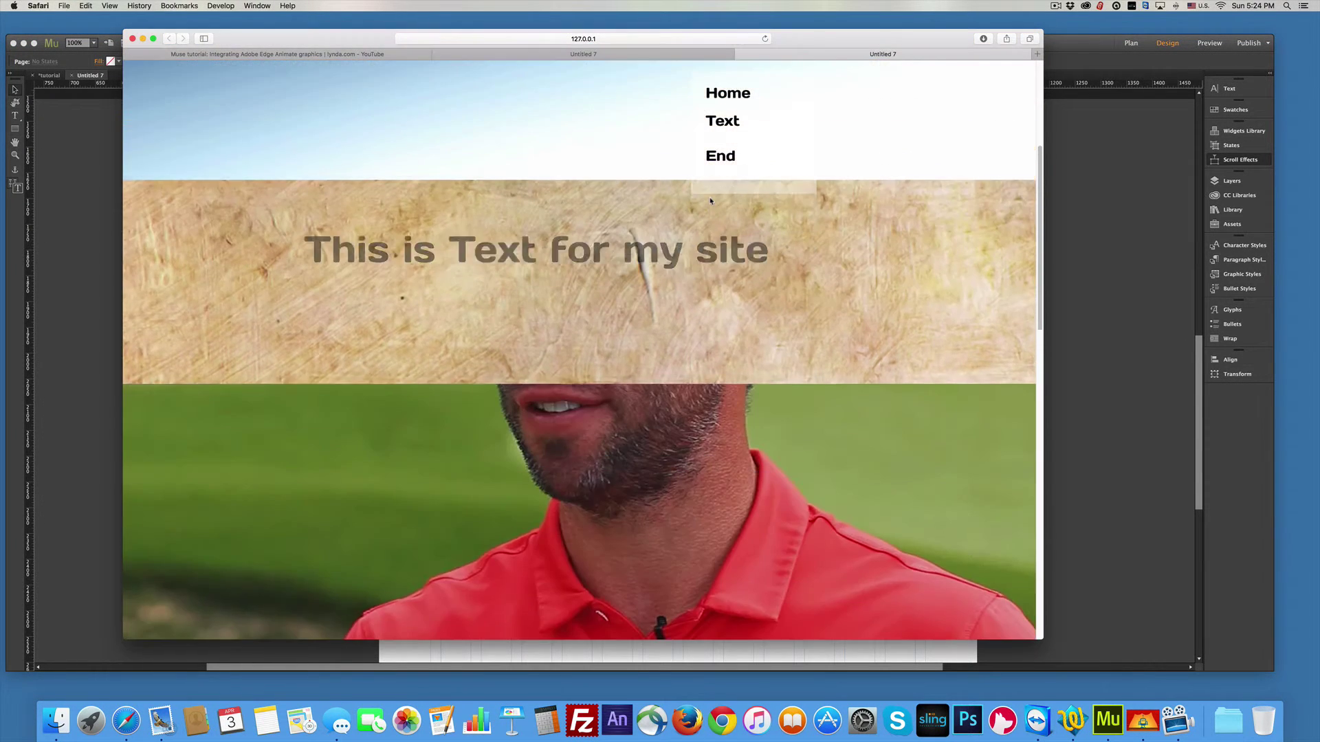
{"action": "scroll", "coordinate": [710, 200], "scroll_direction": "up", "scroll_amount": 5}
{"action": "scroll", "coordinate": [710, 201], "scroll_direction": "down", "scroll_amount": 8}
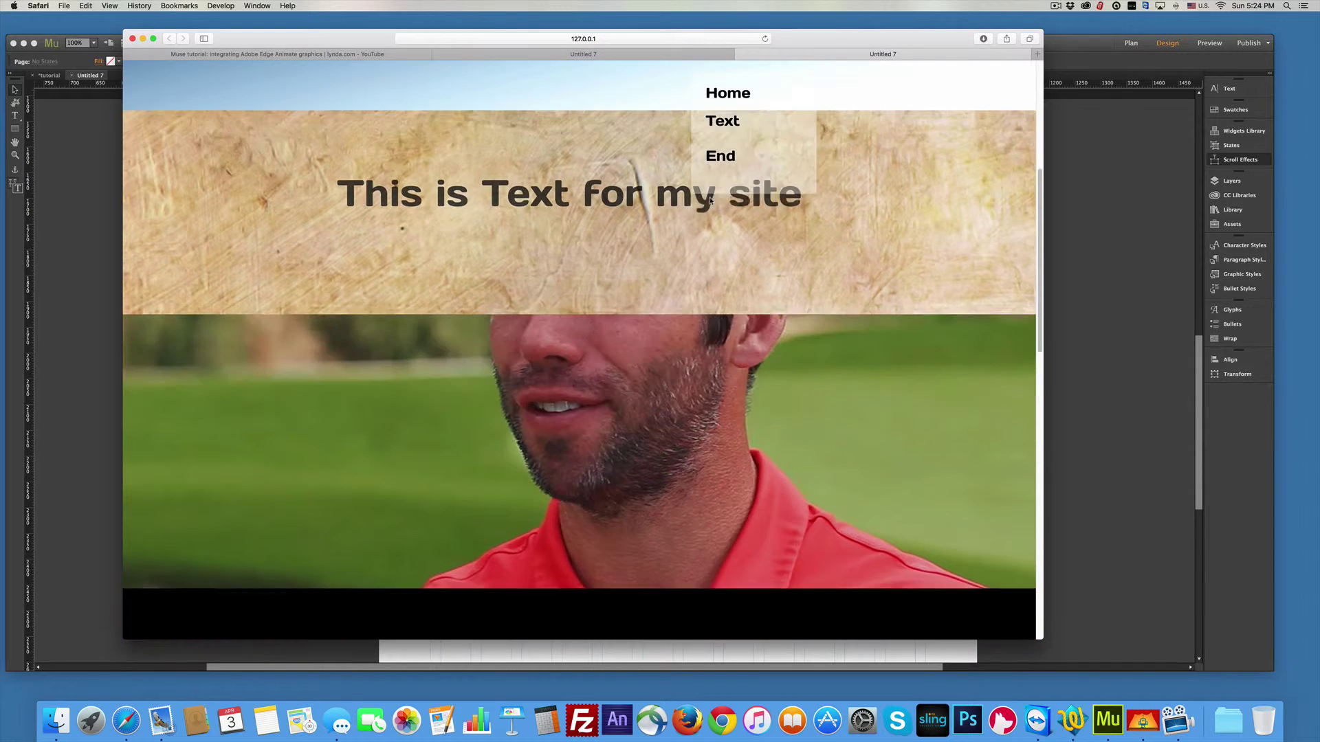
{"action": "scroll", "coordinate": [711, 200], "scroll_direction": "down", "scroll_amount": 10}
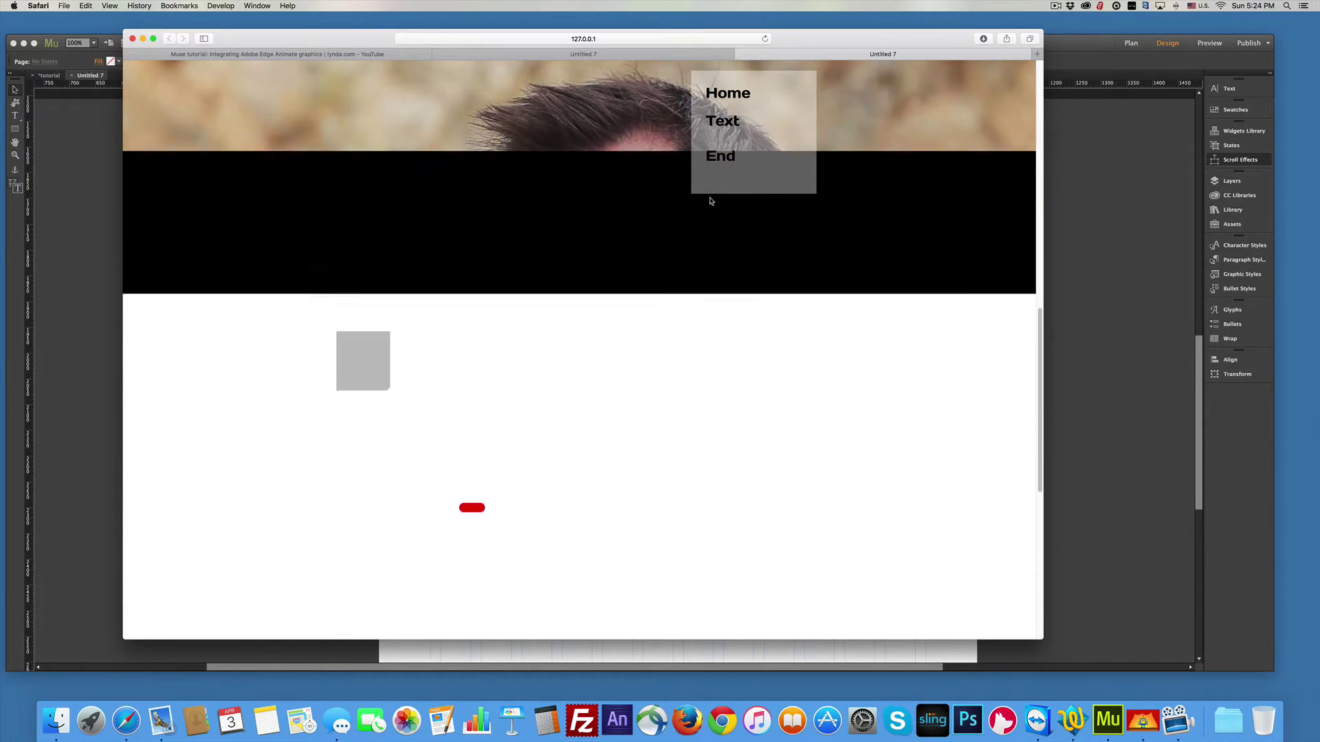
{"action": "scroll", "coordinate": [710, 201], "scroll_direction": "down", "scroll_amount": 5}
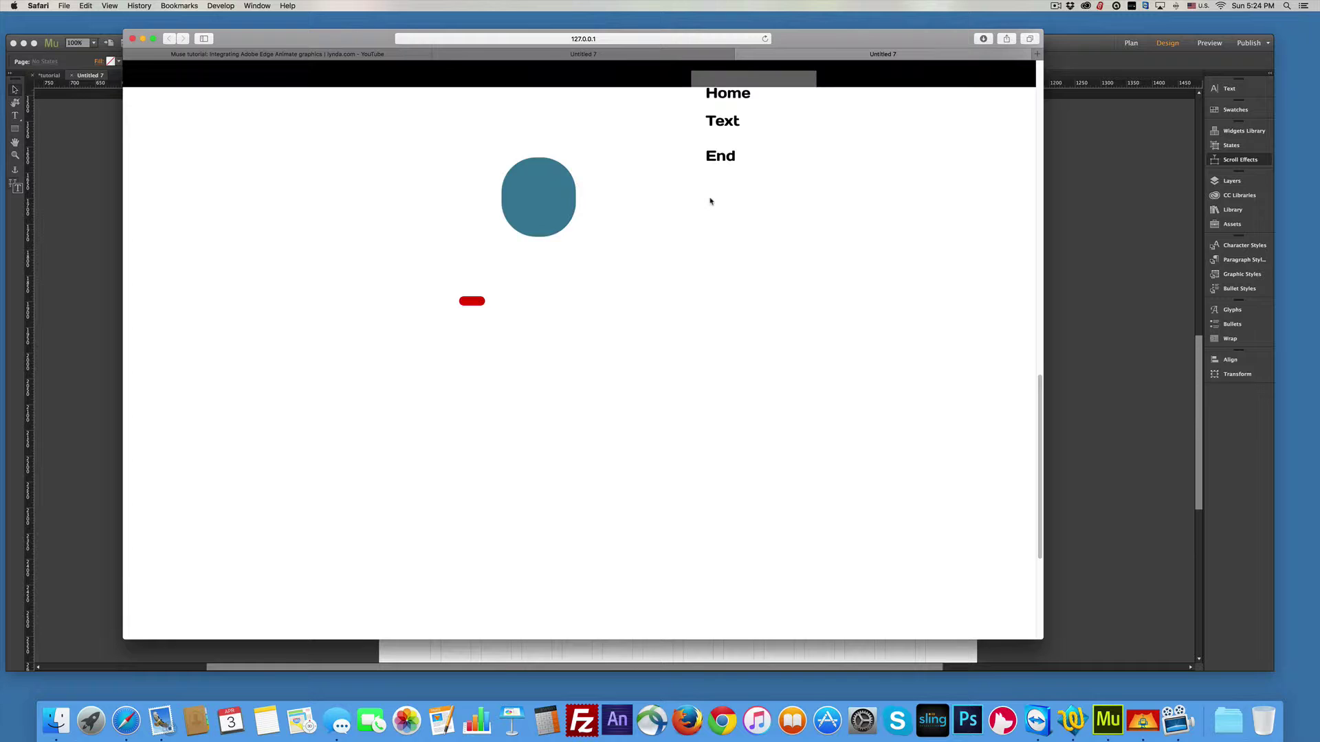
{"action": "scroll", "coordinate": [710, 200], "scroll_direction": "down", "scroll_amount": 4}
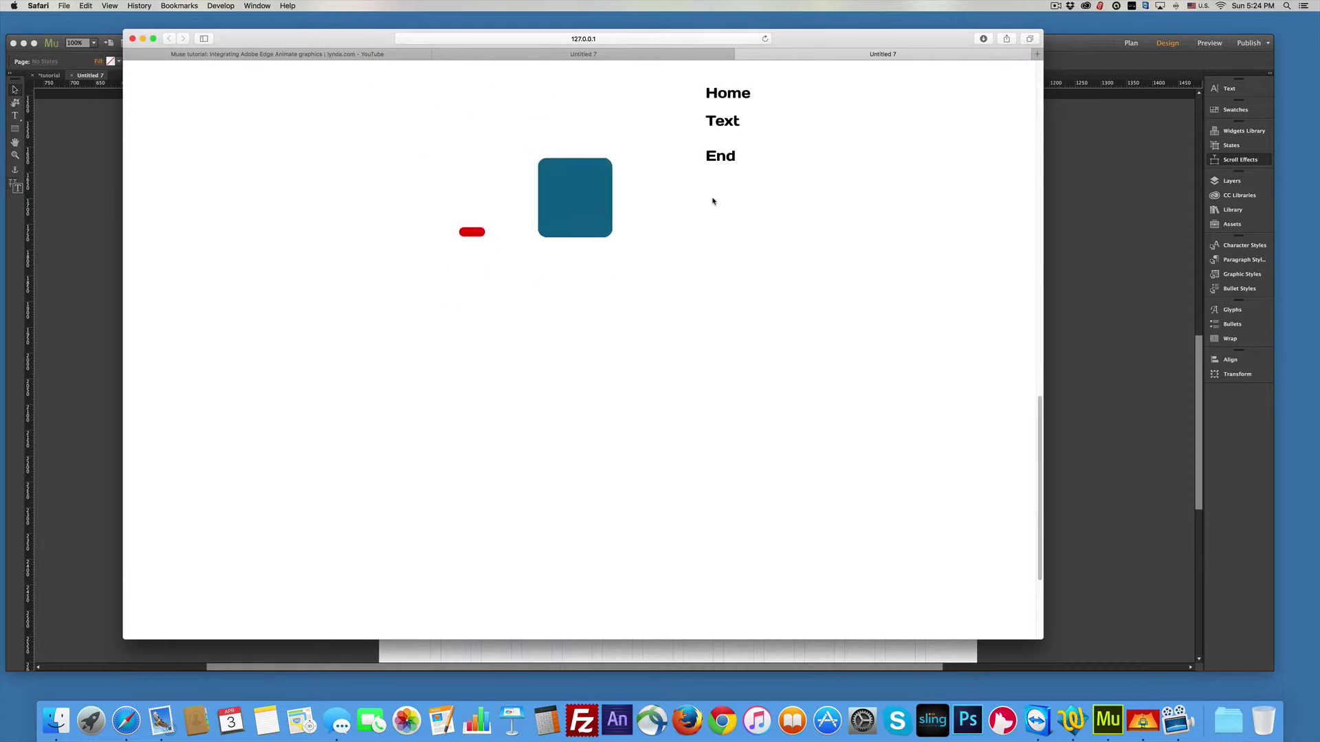
{"action": "scroll", "coordinate": [713, 201], "scroll_direction": "down", "scroll_amount": 5}
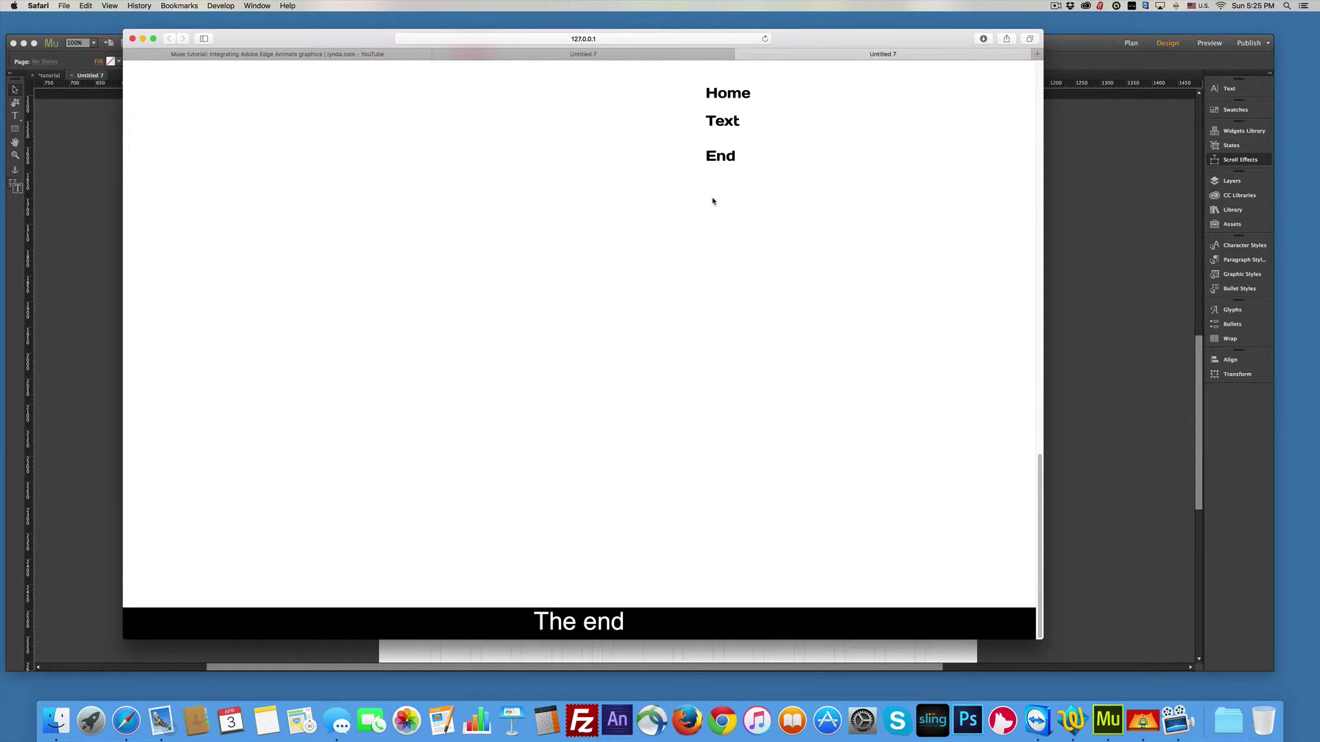
{"action": "scroll", "coordinate": [713, 201], "scroll_direction": "up", "scroll_amount": 15}
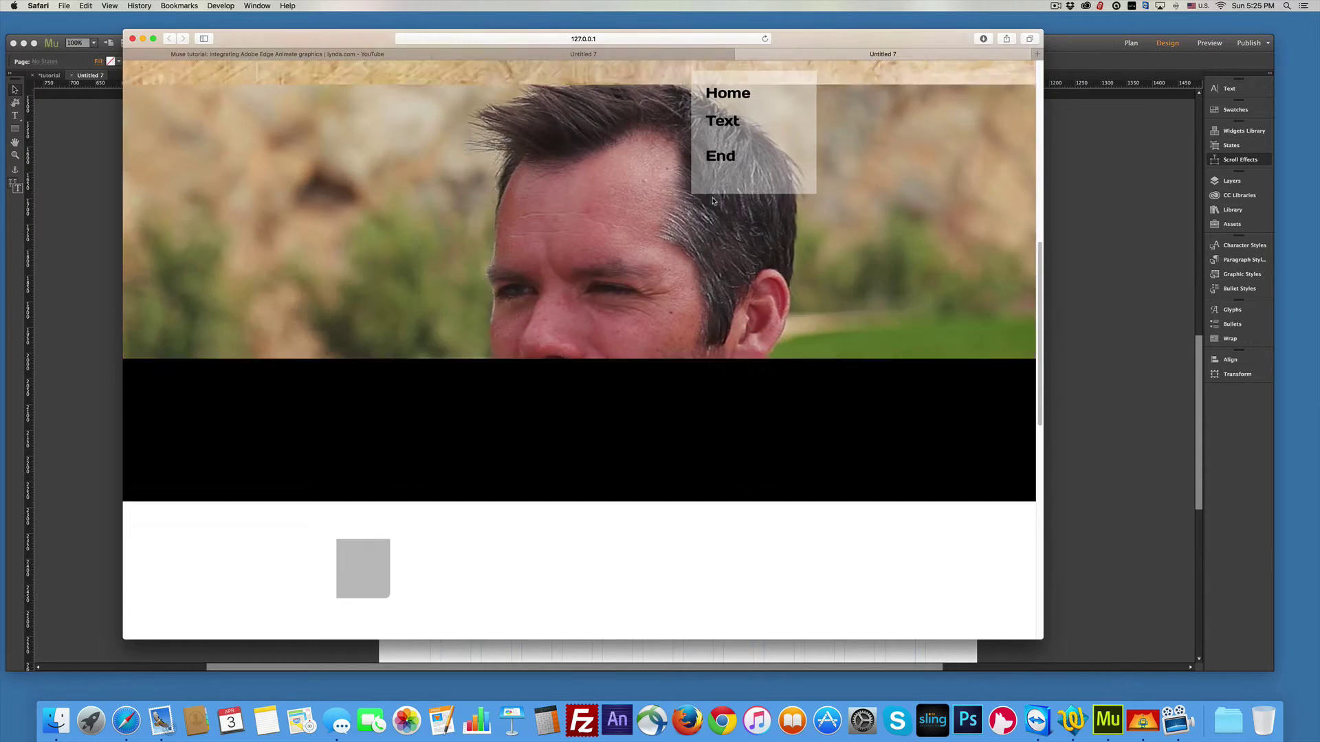
{"action": "scroll", "coordinate": [713, 200], "scroll_direction": "up", "scroll_amount": 10}
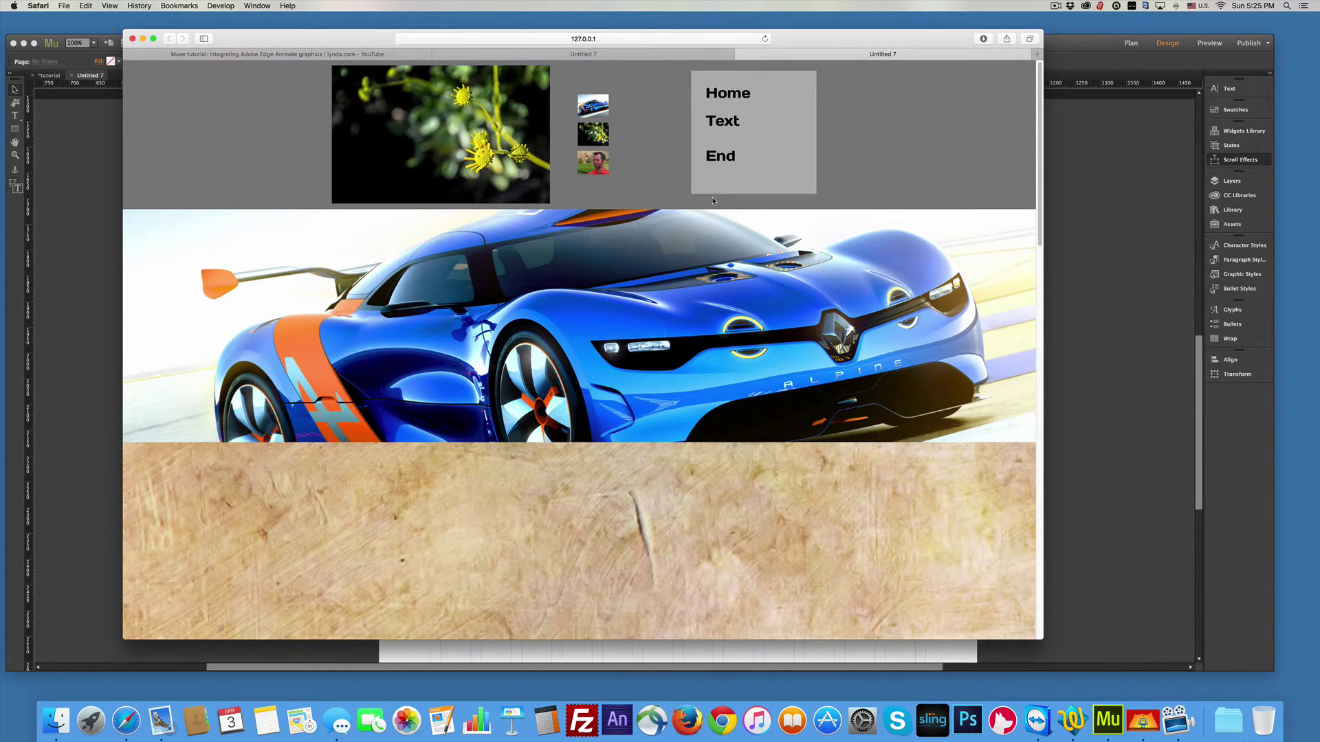
{"action": "scroll", "coordinate": [713, 201], "scroll_direction": "down", "scroll_amount": 5}
{"action": "scroll", "coordinate": [889, 231], "scroll_direction": "up", "scroll_amount": 2}
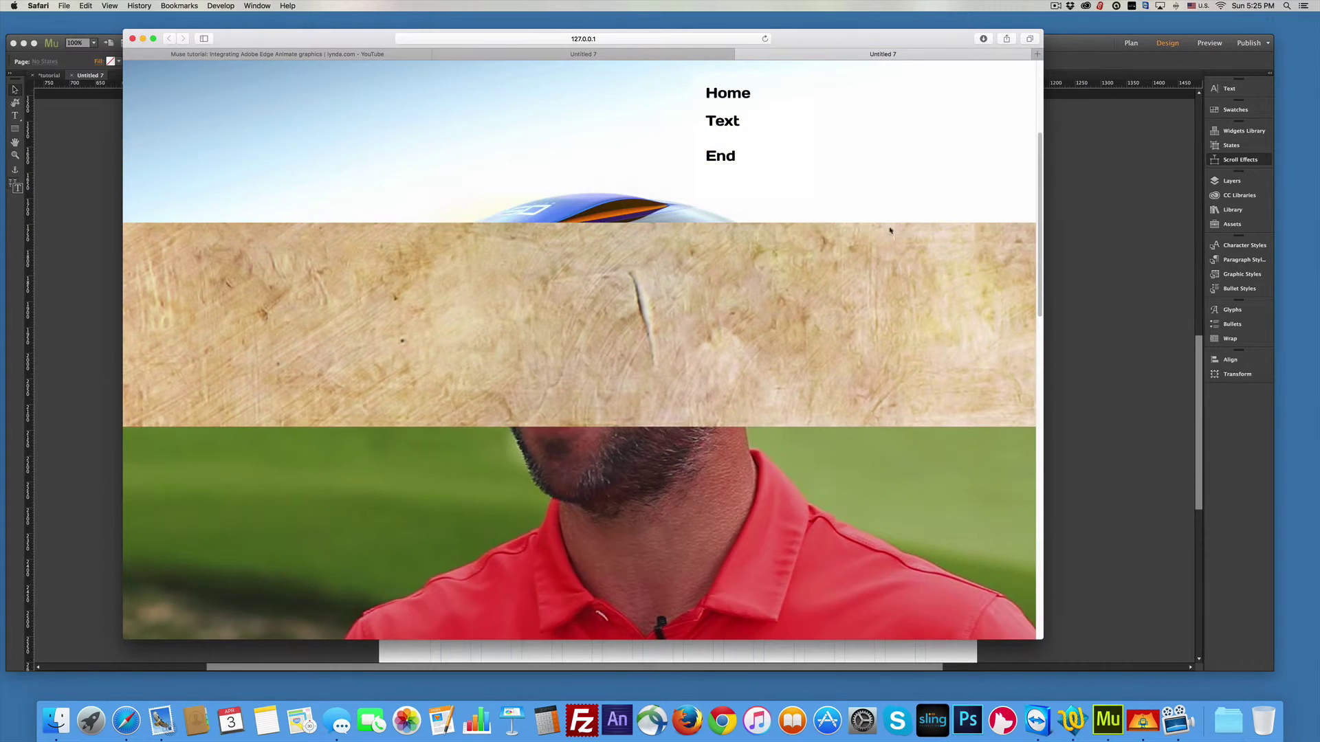
{"action": "left_click", "coordinate": [1078, 268]}
Step: Select the 'This is Text for my site' frame and view its Scroll Effects opacity fade of 0%, 60%, 100%
{"action": "scroll", "coordinate": [798, 242], "scroll_direction": "up", "scroll_amount": 2}
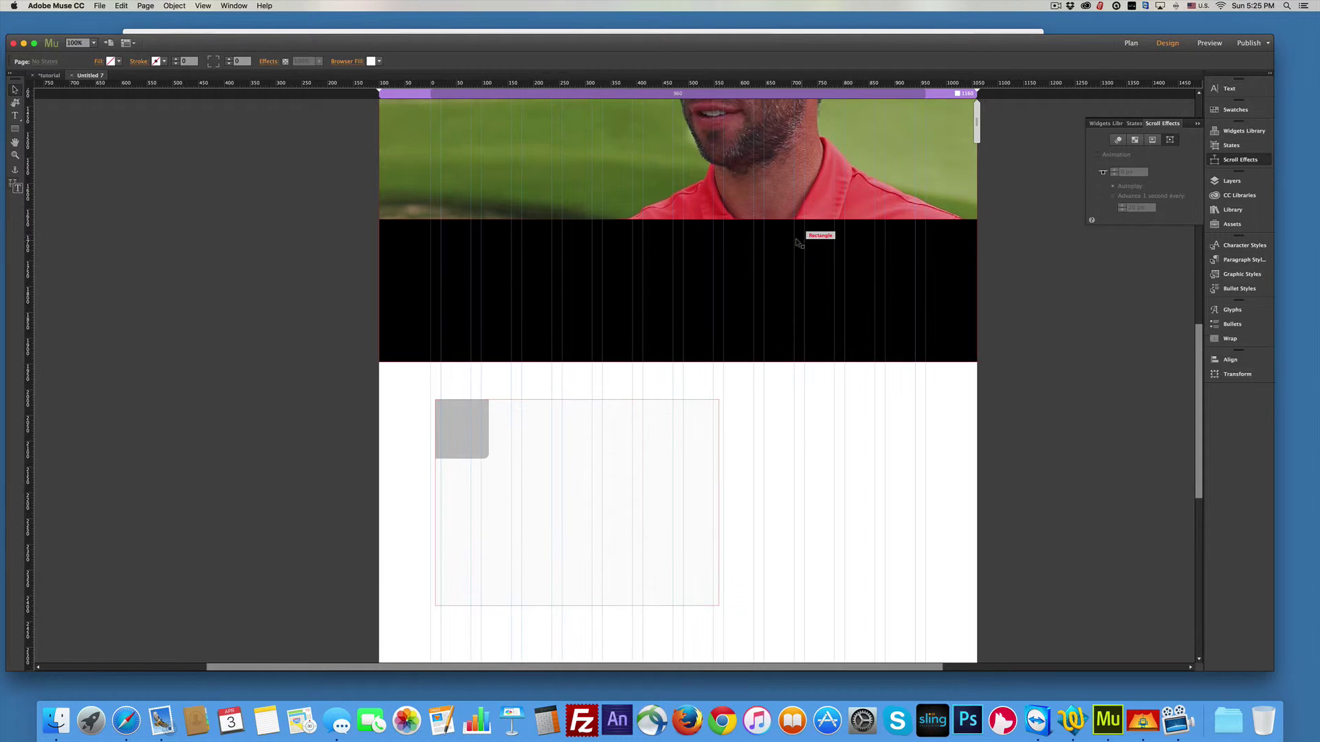
{"action": "scroll", "coordinate": [797, 242], "scroll_direction": "up", "scroll_amount": 5}
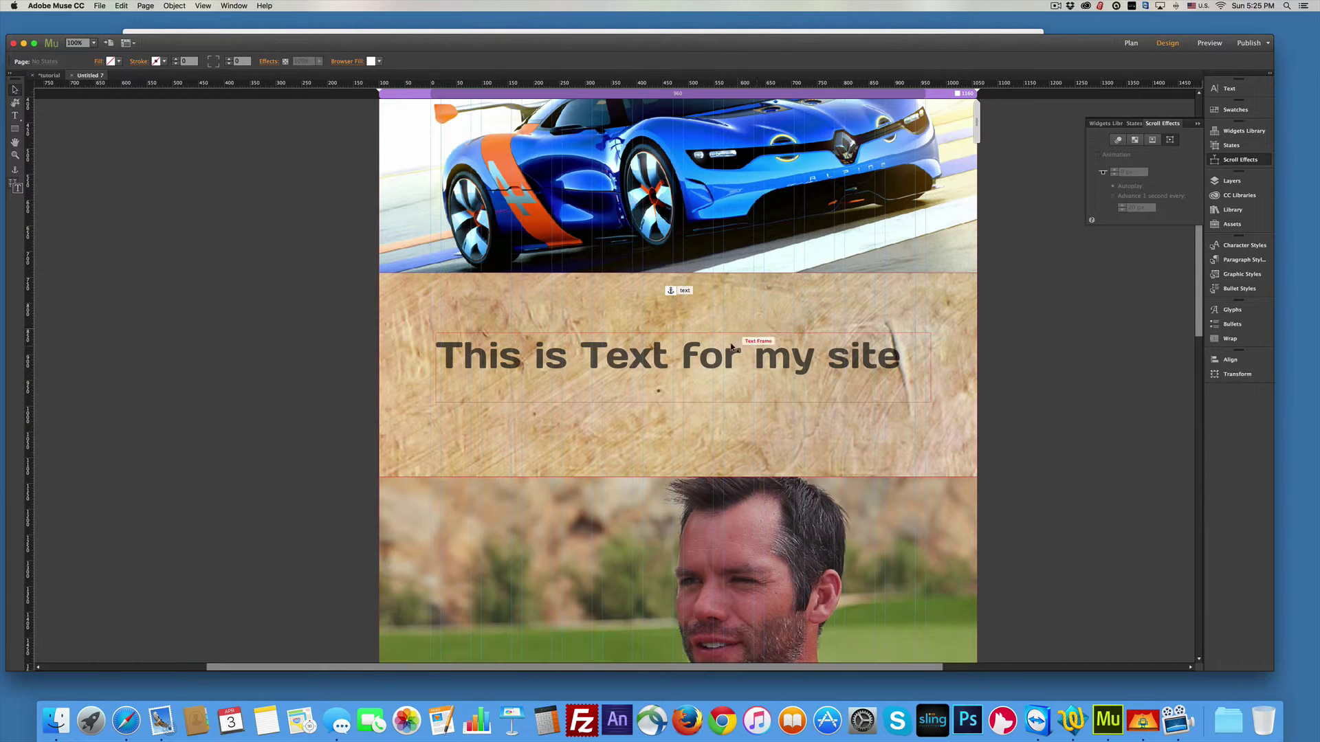
{"action": "left_click", "coordinate": [732, 348]}
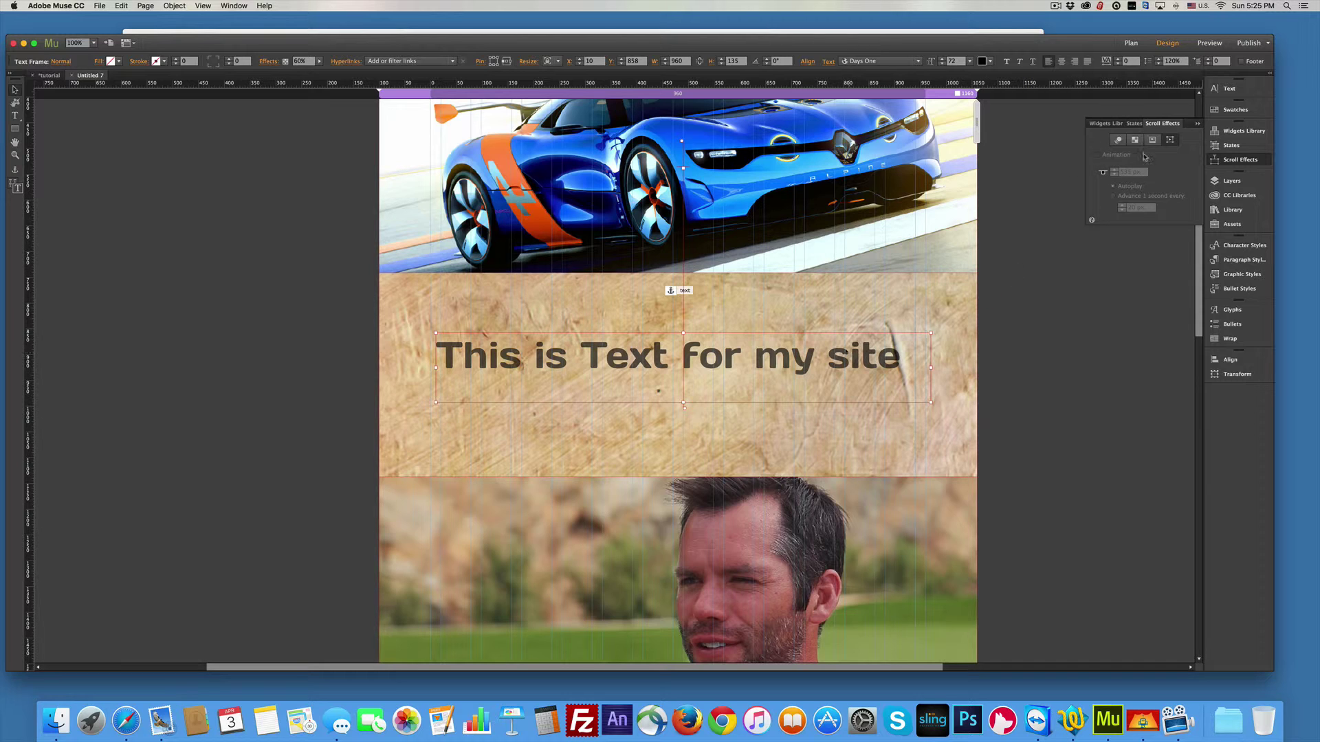
{"action": "left_click", "coordinate": [1118, 139]}
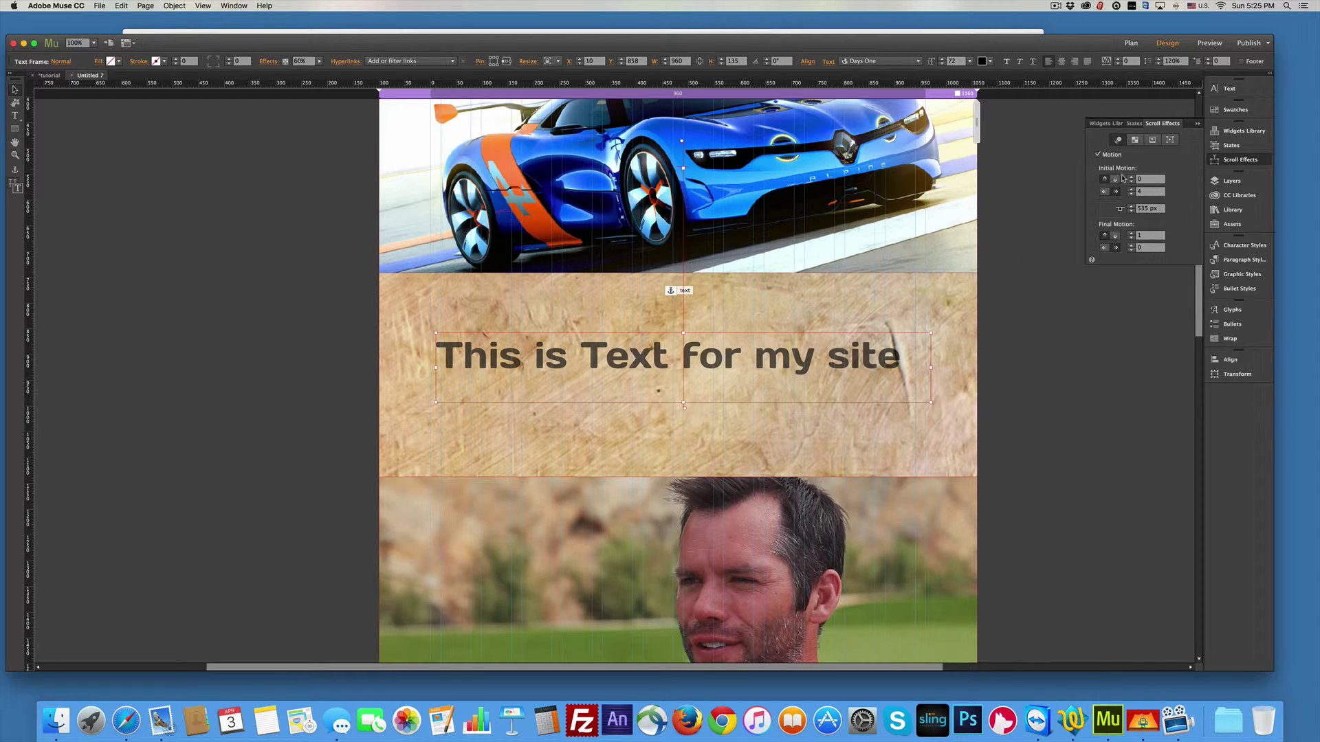
{"action": "left_click", "coordinate": [1097, 155]}
{"action": "scroll", "coordinate": [908, 213], "scroll_direction": "up", "scroll_amount": 3}
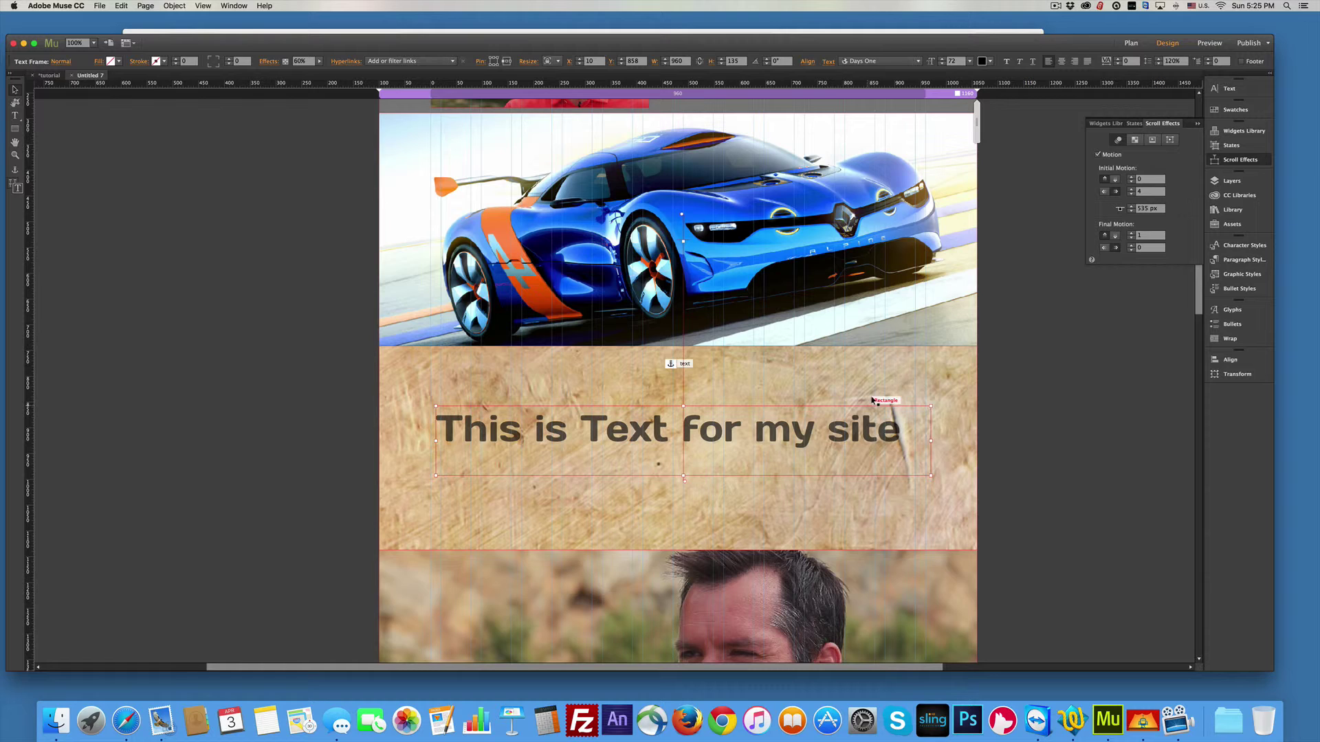
{"action": "left_click", "coordinate": [1134, 141]}
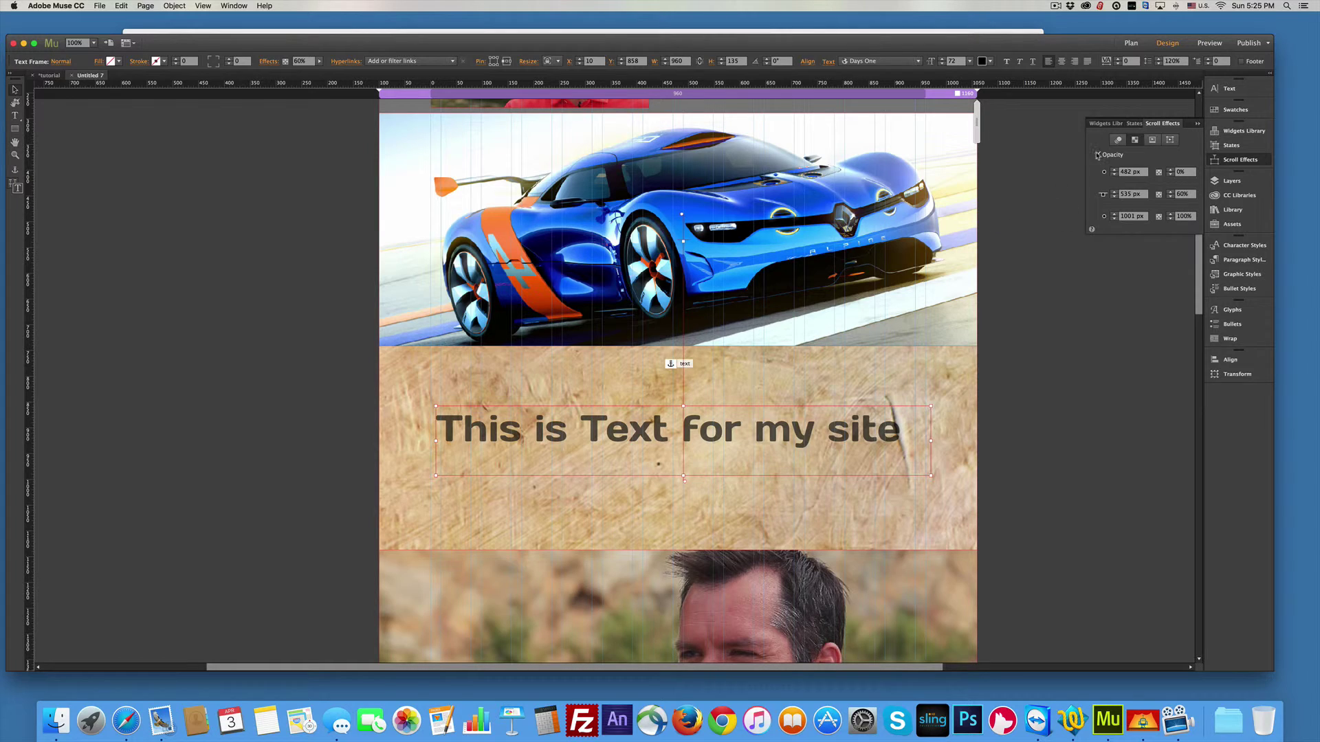
{"action": "left_click", "coordinate": [1098, 155]}
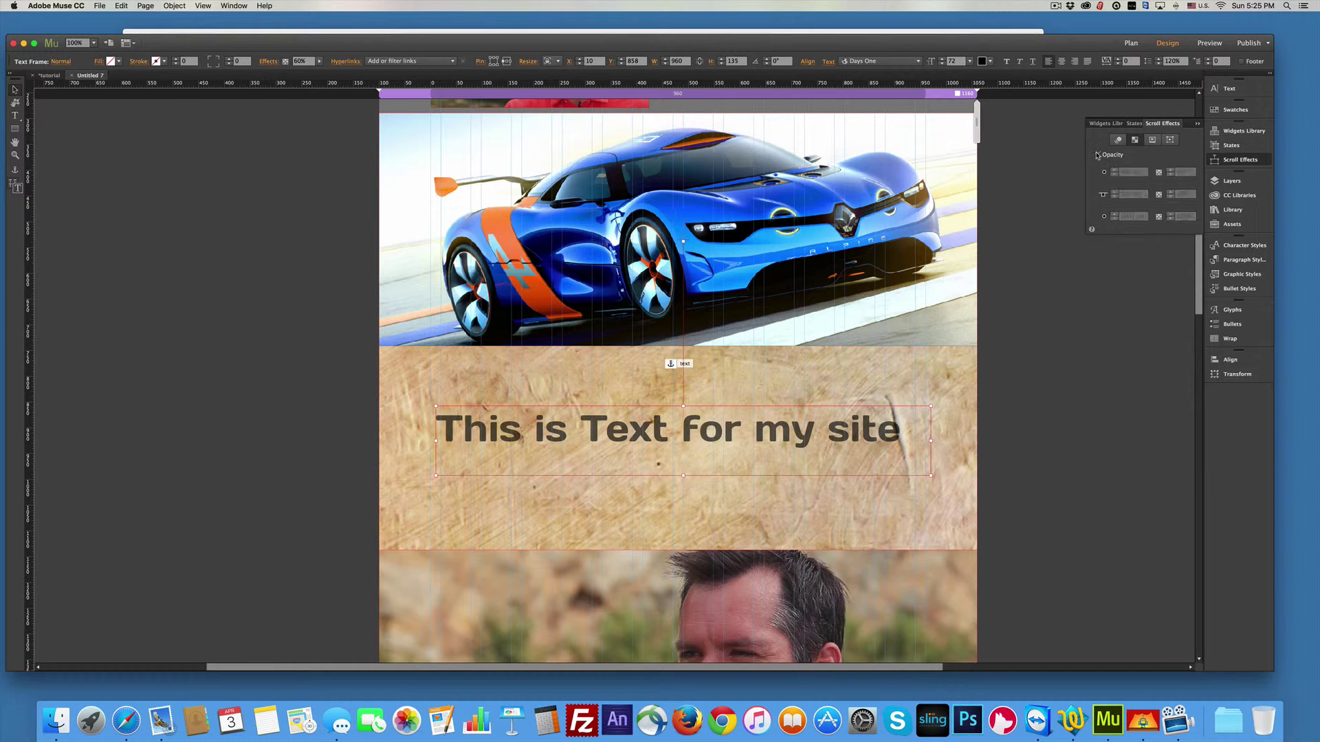
{"action": "left_click", "coordinate": [1097, 156]}
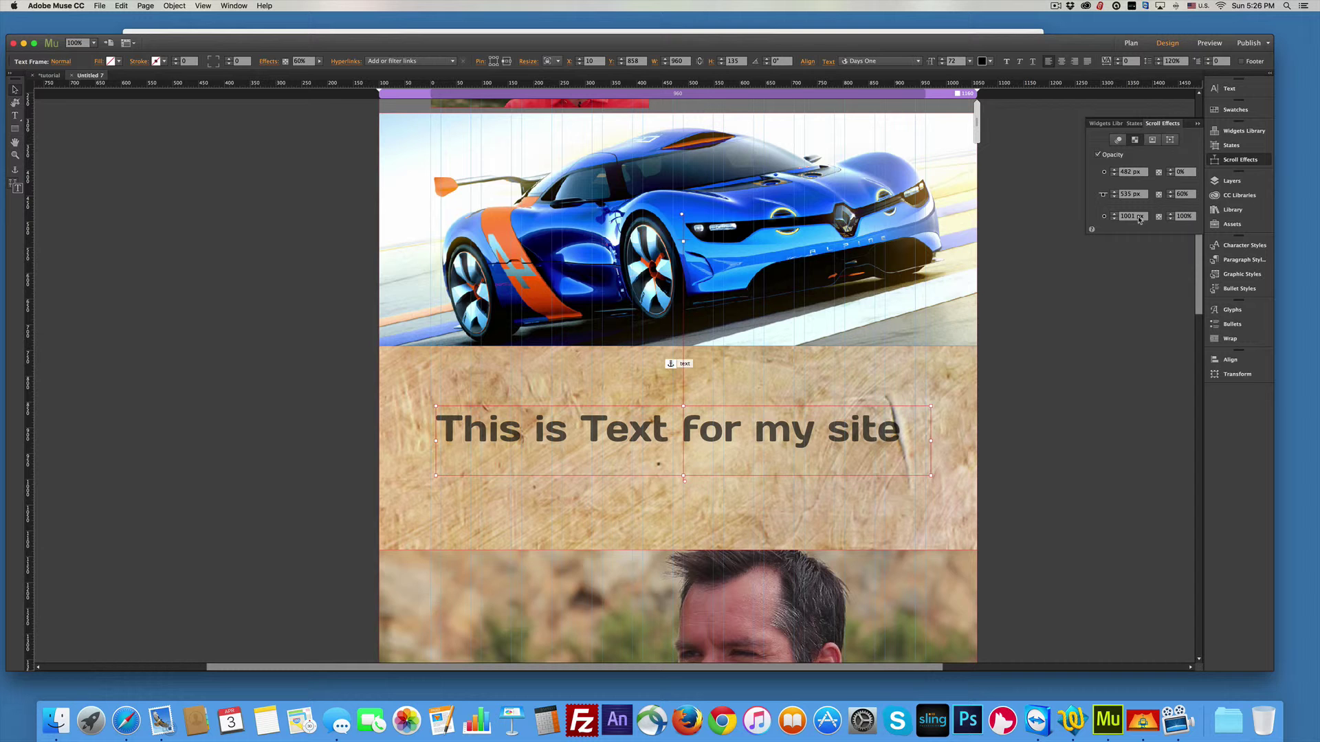
Step: Preview in Safari and scroll down to 'The end', watching 'This is Text for my site' fade in
{"action": "key", "text": "super+shift+e"}
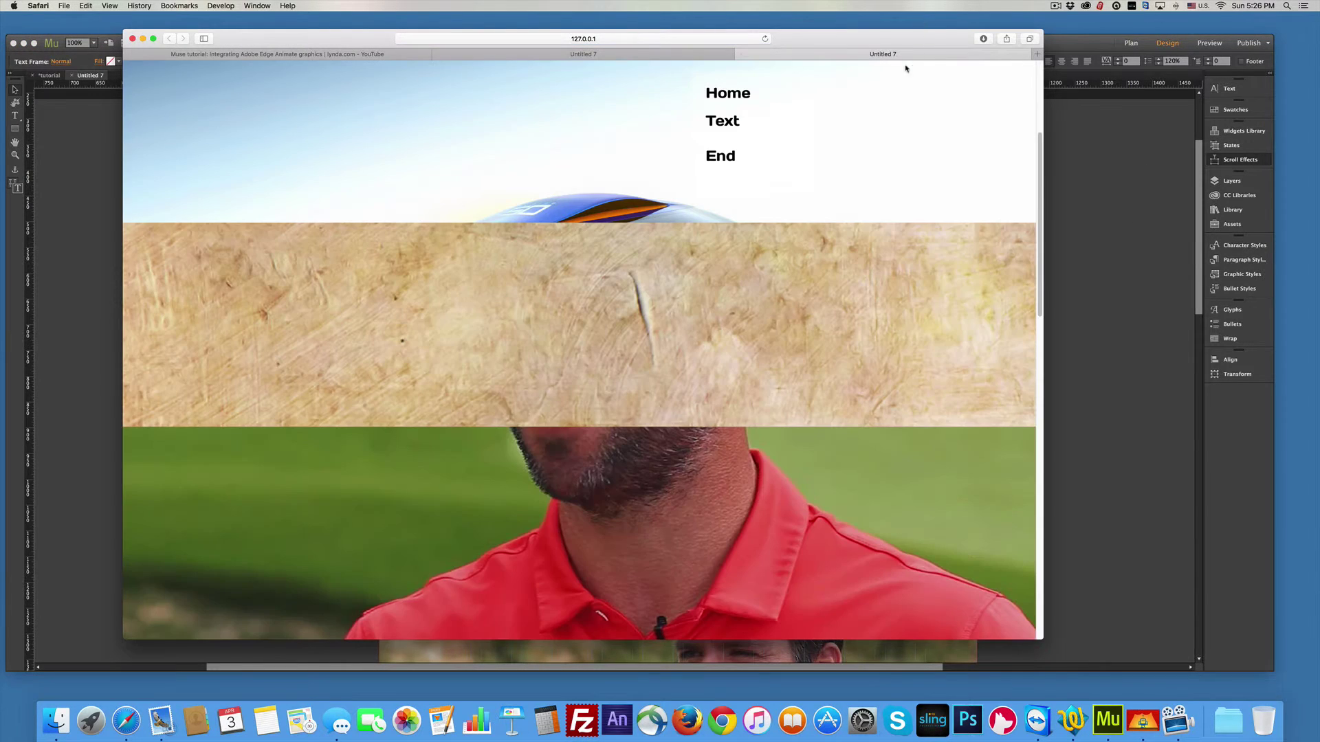
{"action": "scroll", "coordinate": [897, 93], "scroll_direction": "up", "scroll_amount": 5}
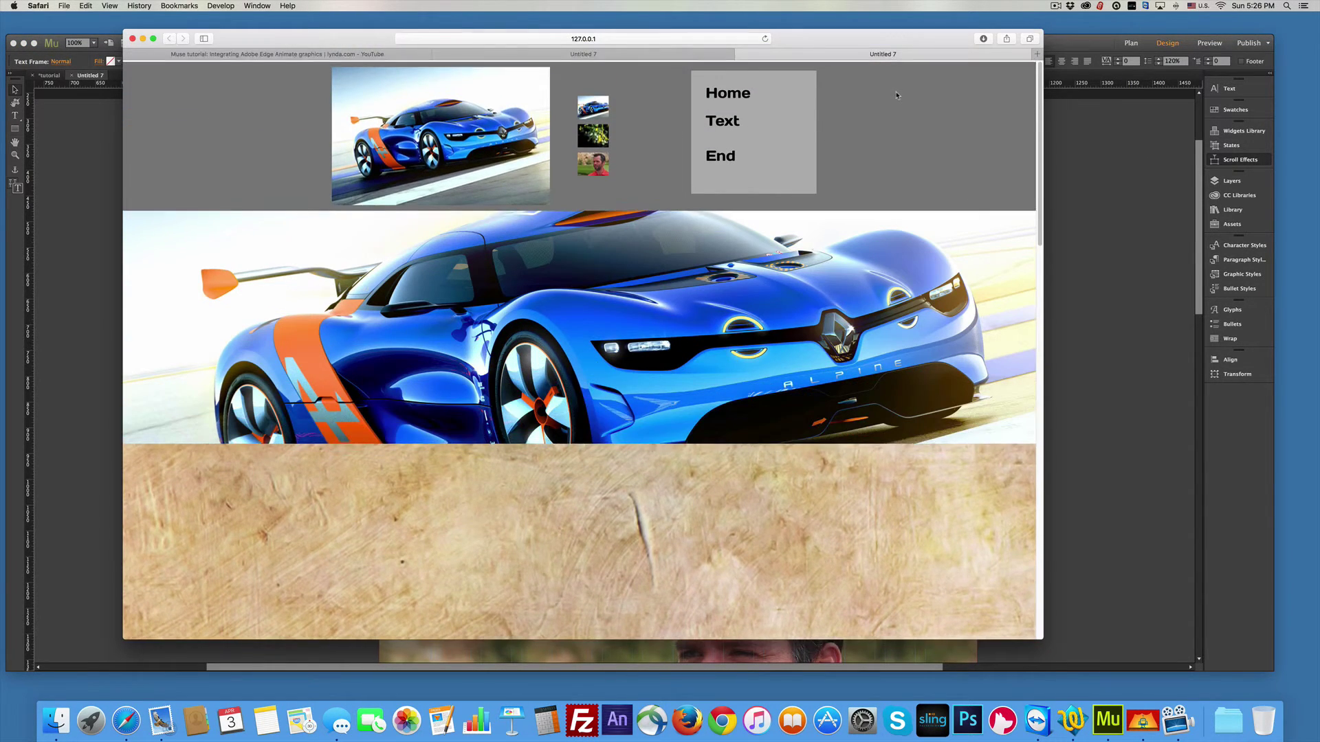
{"action": "scroll", "coordinate": [897, 95], "scroll_direction": "down", "scroll_amount": 5}
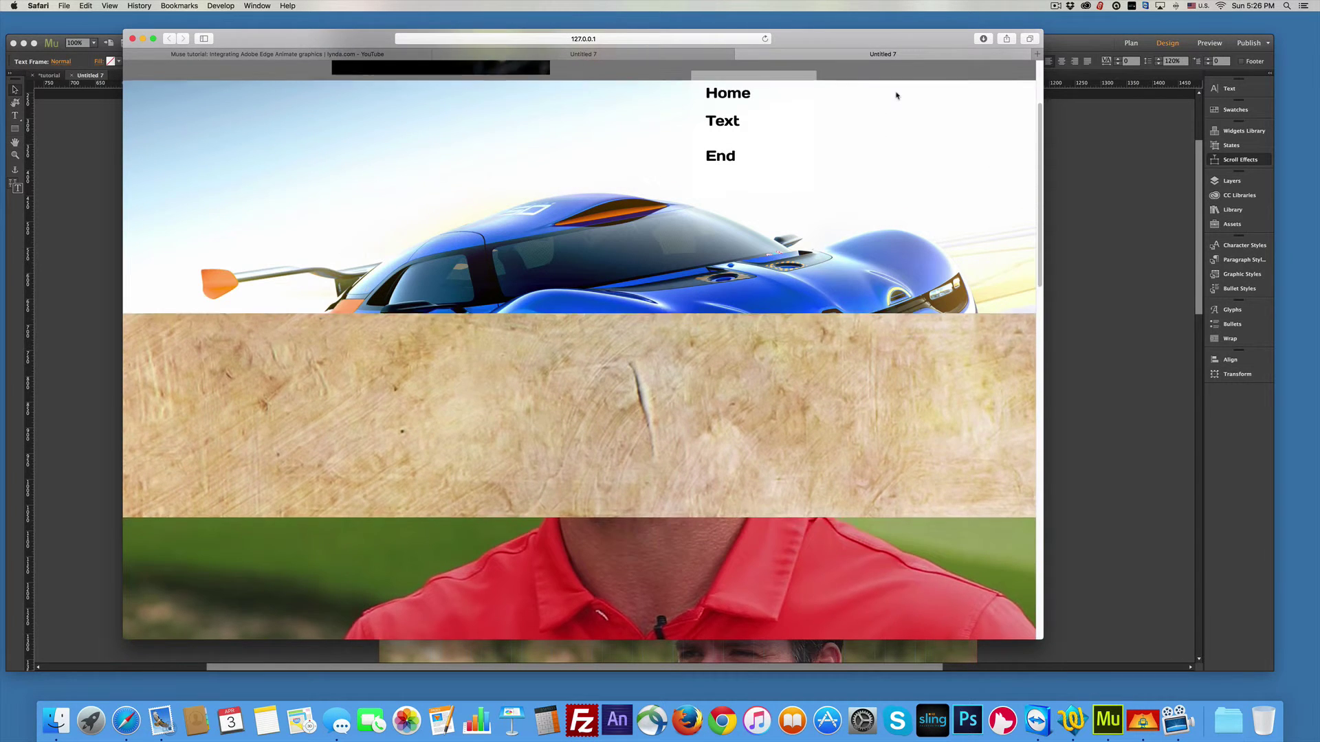
{"action": "scroll", "coordinate": [897, 95], "scroll_direction": "down", "scroll_amount": 3}
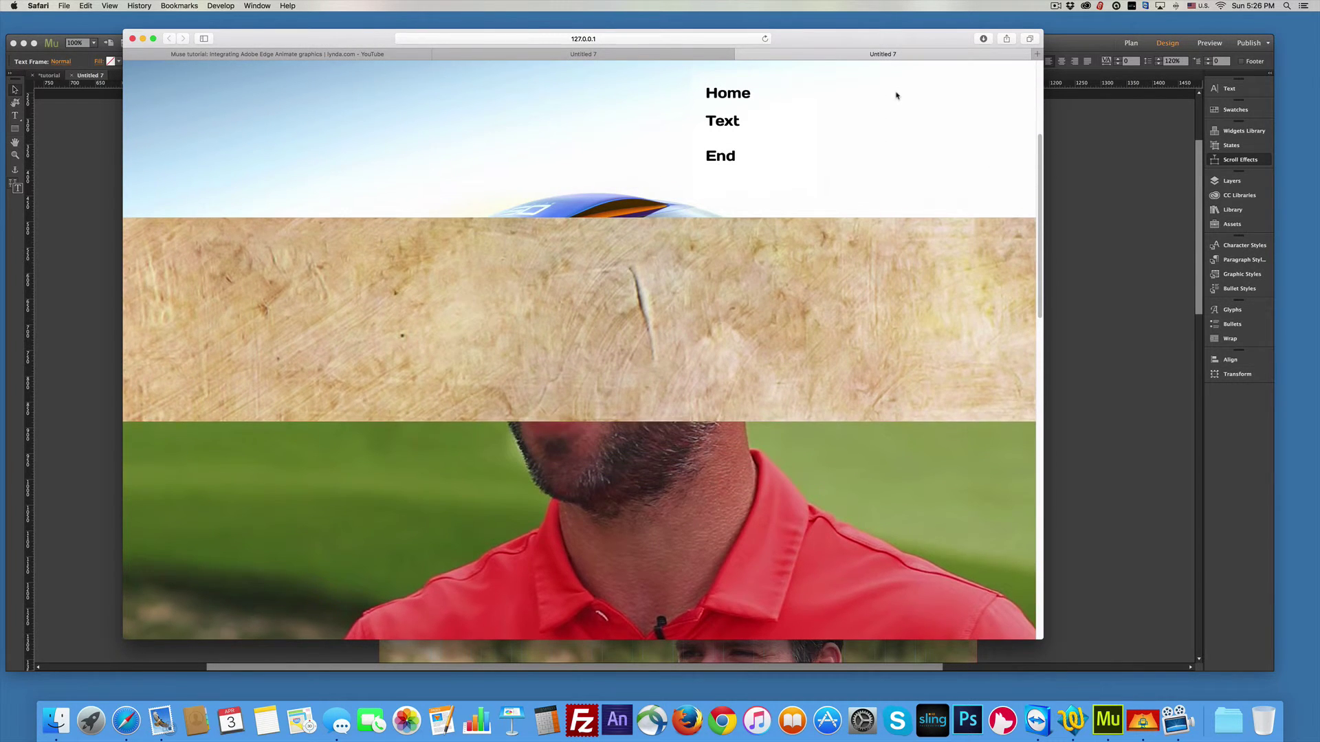
{"action": "scroll", "coordinate": [897, 95], "scroll_direction": "down", "scroll_amount": 3}
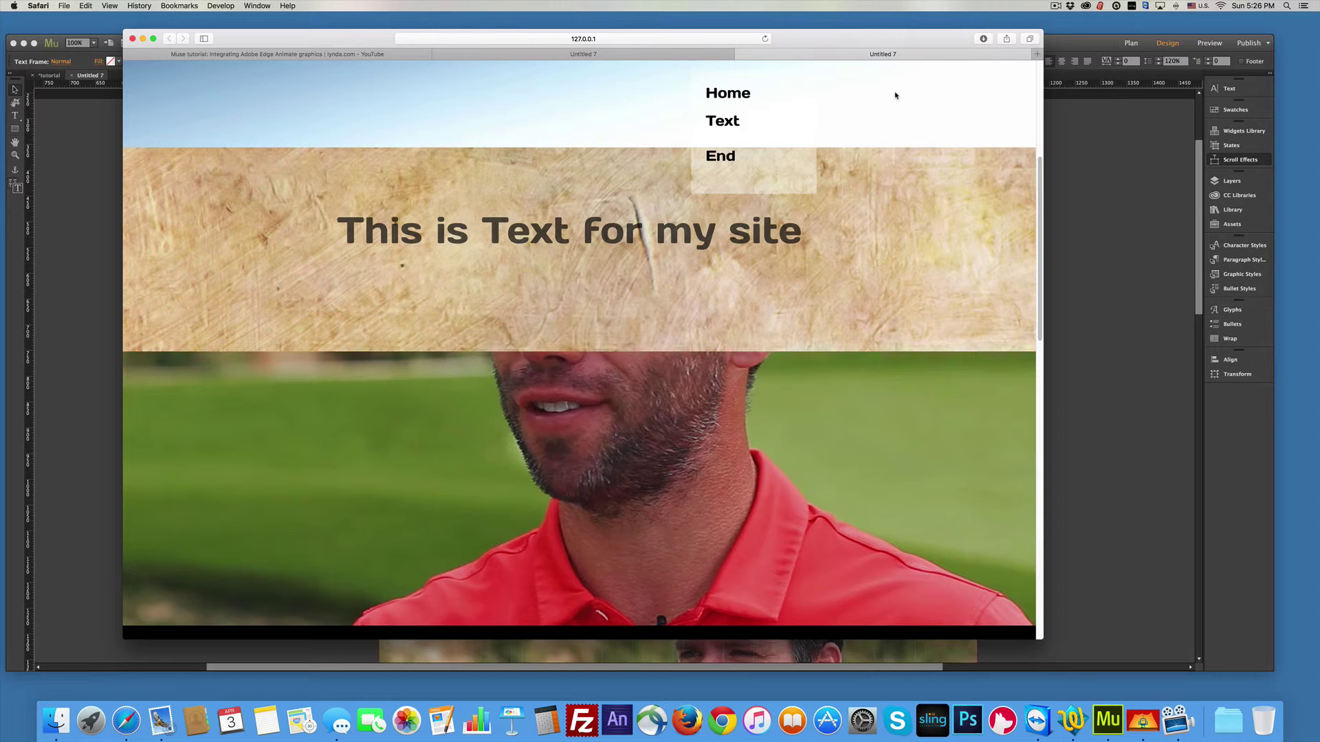
{"action": "scroll", "coordinate": [896, 95], "scroll_direction": "down", "scroll_amount": 3}
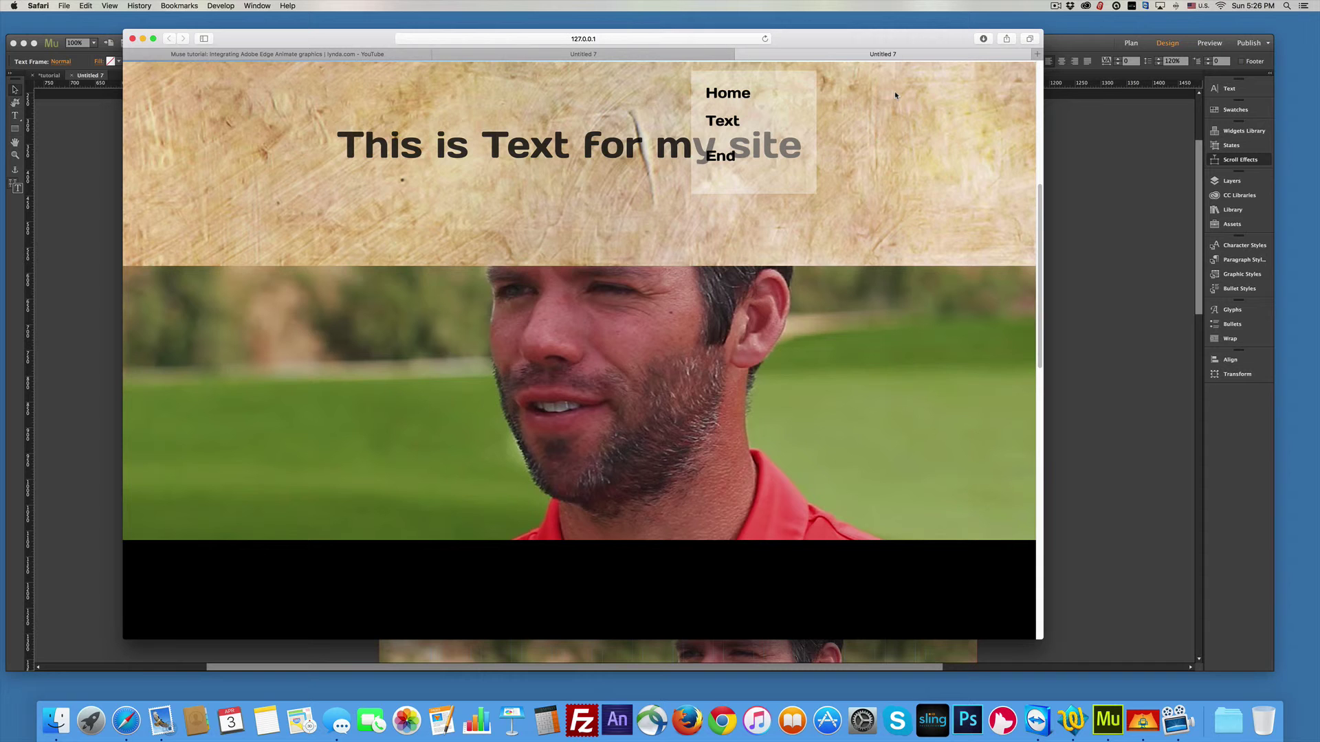
{"action": "scroll", "coordinate": [895, 95], "scroll_direction": "down", "scroll_amount": 5}
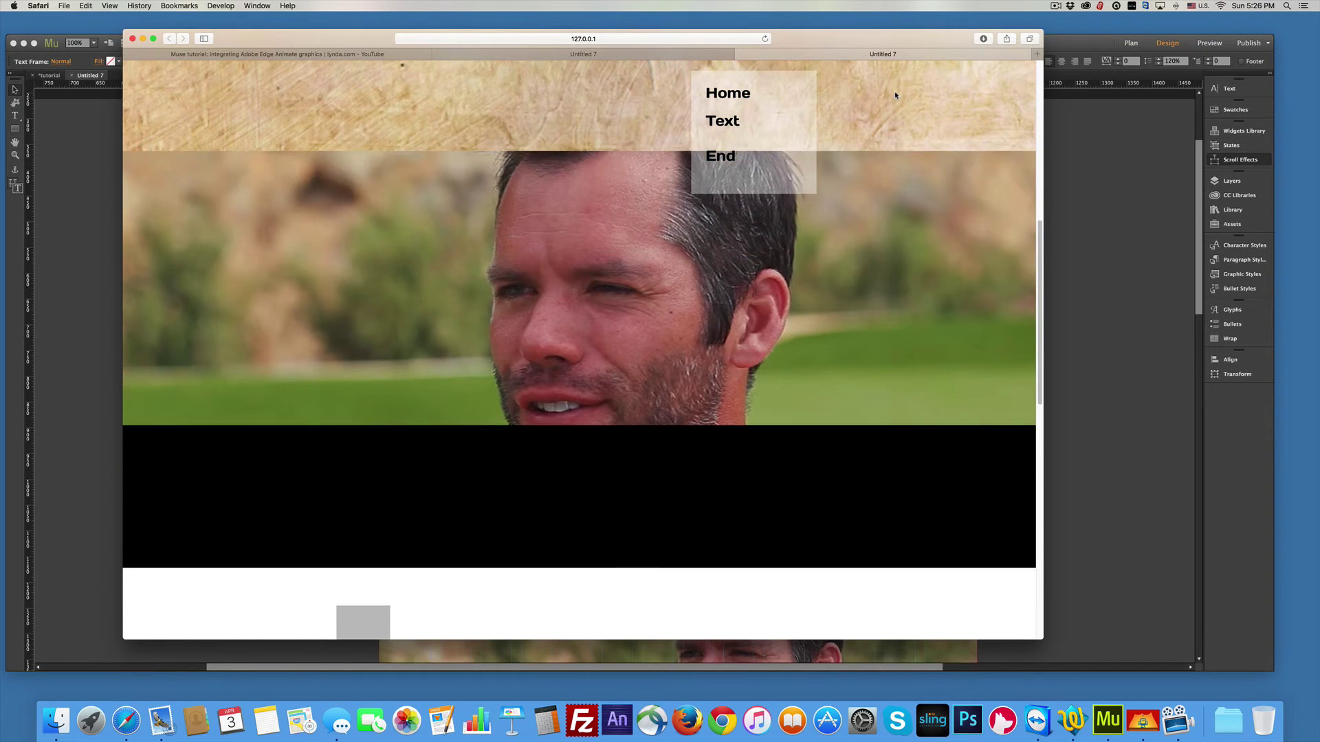
{"action": "scroll", "coordinate": [895, 95], "scroll_direction": "up", "scroll_amount": 2}
{"action": "scroll", "coordinate": [894, 92], "scroll_direction": "down", "scroll_amount": 4}
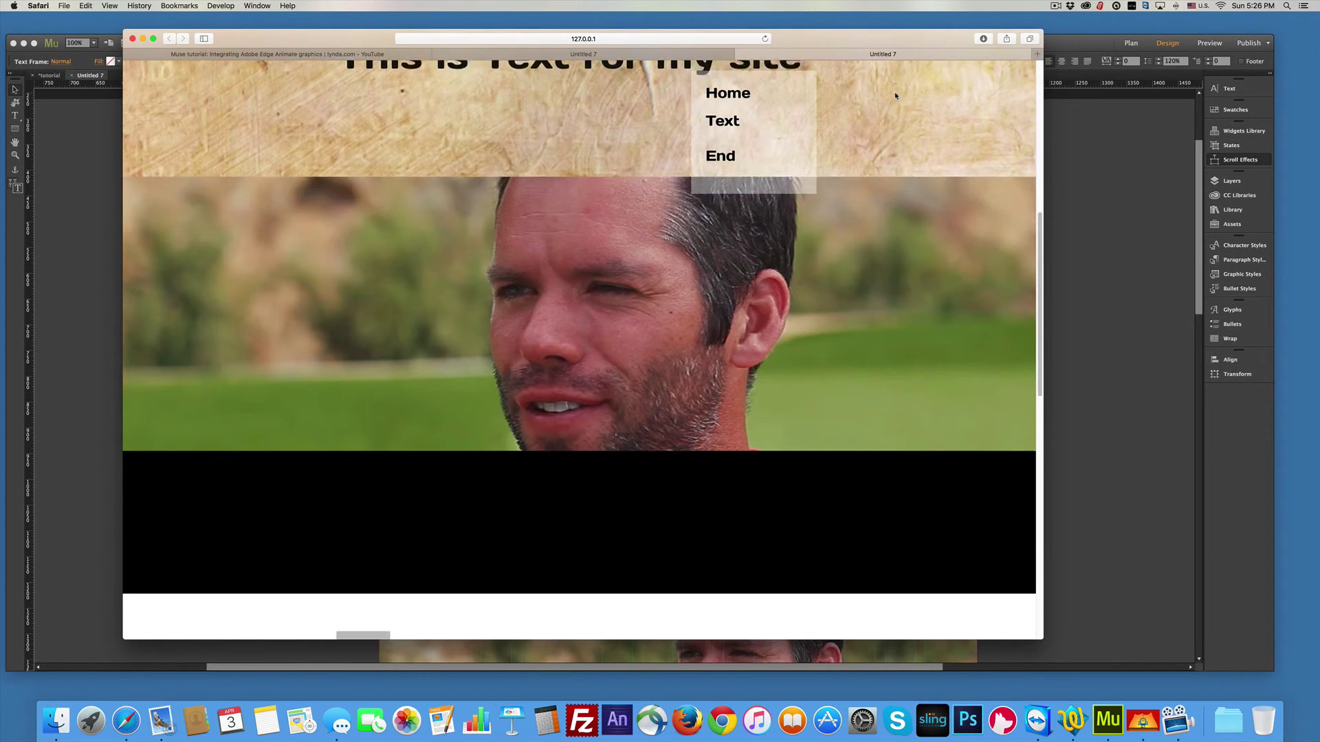
{"action": "scroll", "coordinate": [891, 95], "scroll_direction": "down", "scroll_amount": 6}
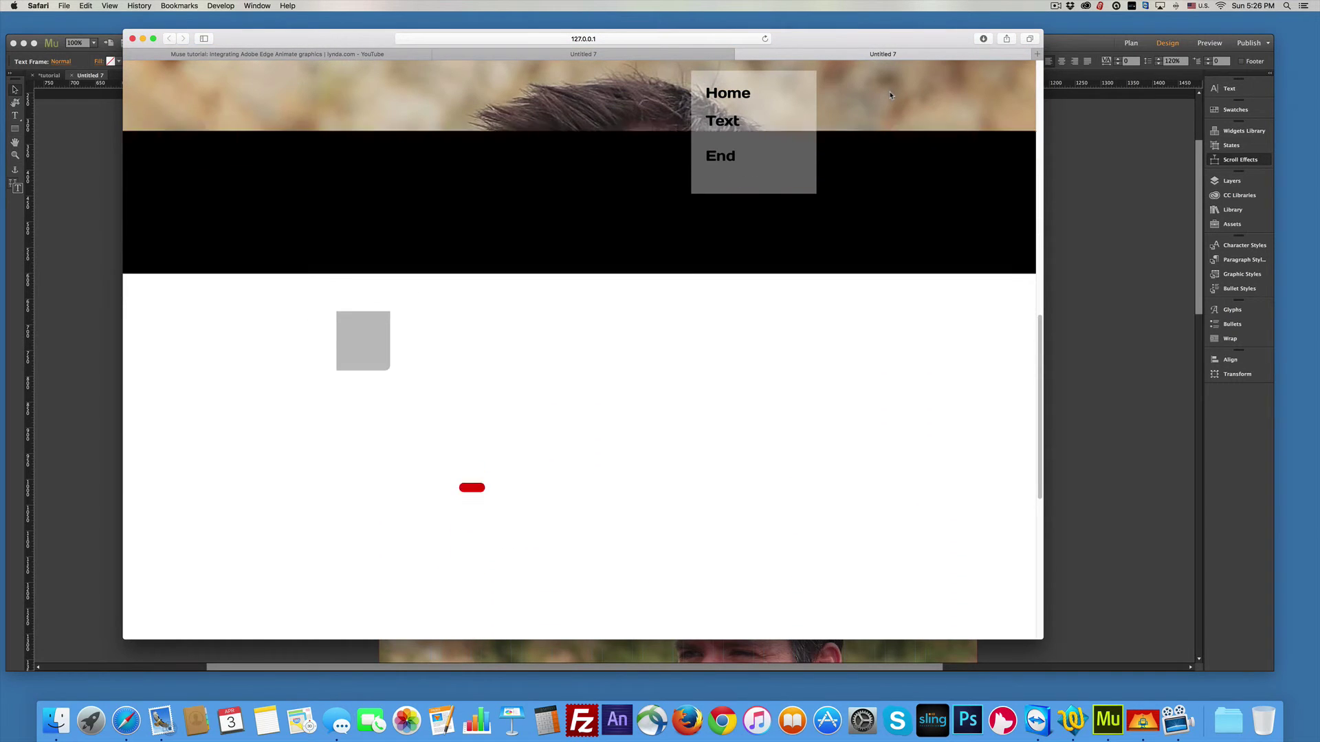
{"action": "scroll", "coordinate": [889, 95], "scroll_direction": "down", "scroll_amount": 5}
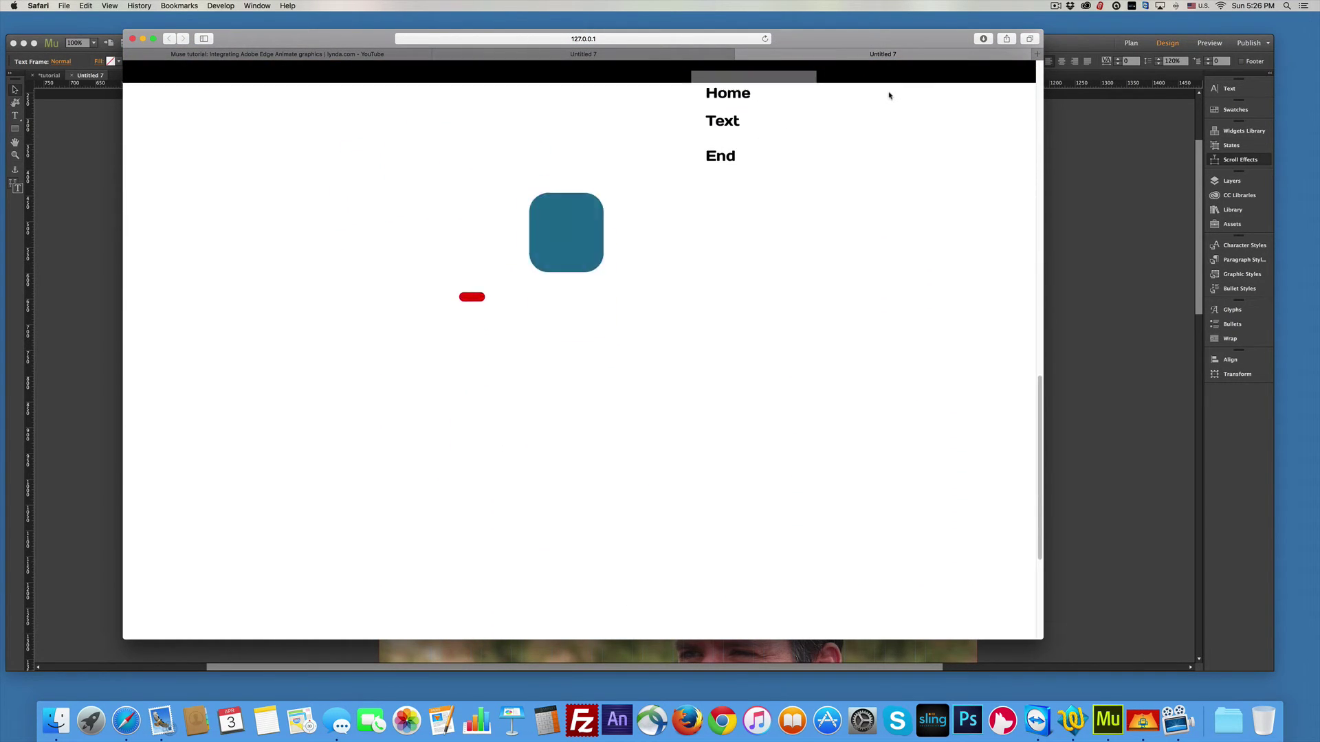
{"action": "scroll", "coordinate": [890, 95], "scroll_direction": "down", "scroll_amount": 6}
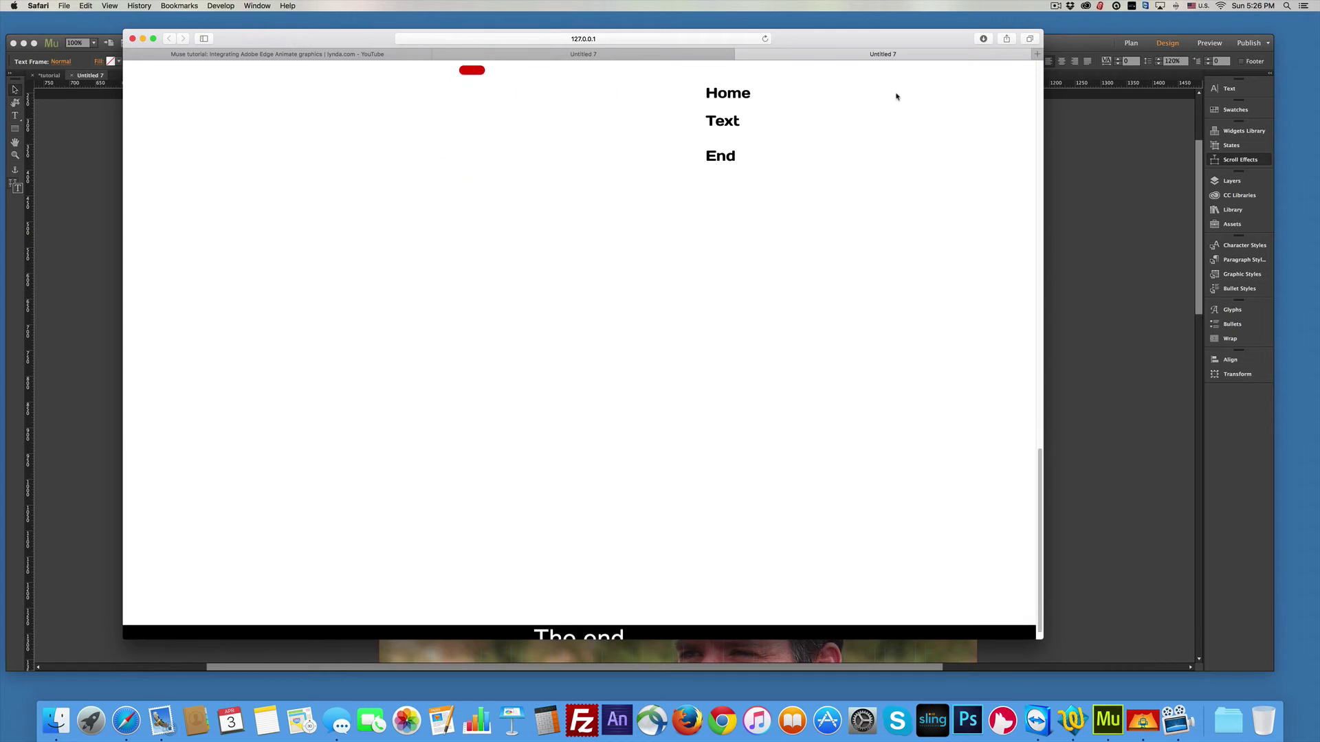
{"action": "left_click", "coordinate": [1147, 234]}
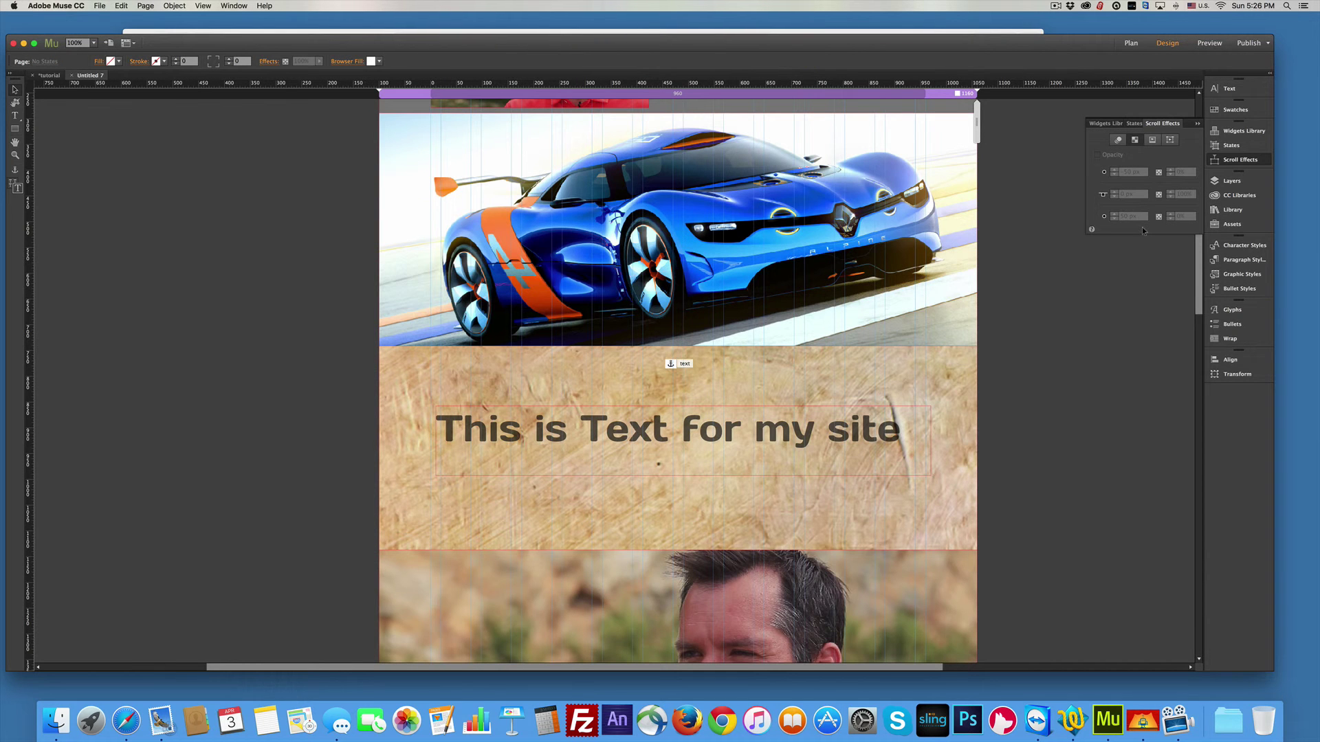